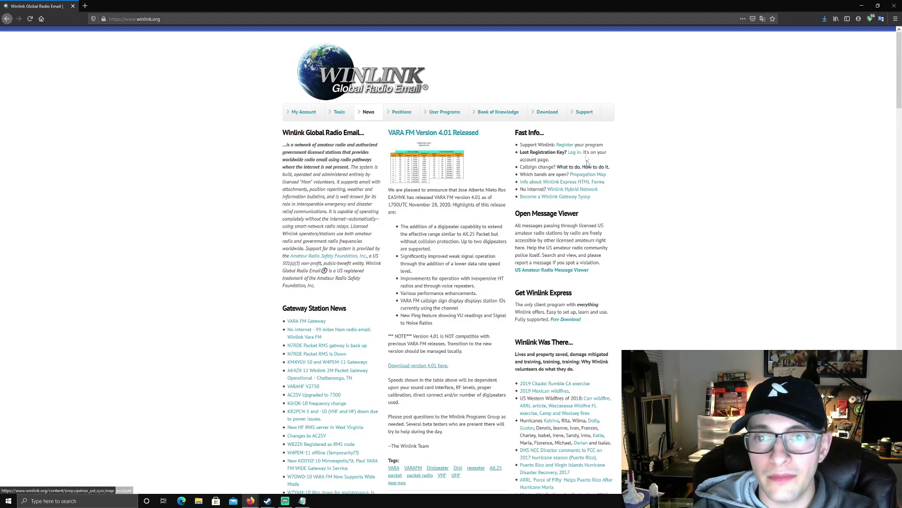
- Locate the Winlink Express installer archive in the User Programs folder of the Winlink downloads site
left_click(552, 114)
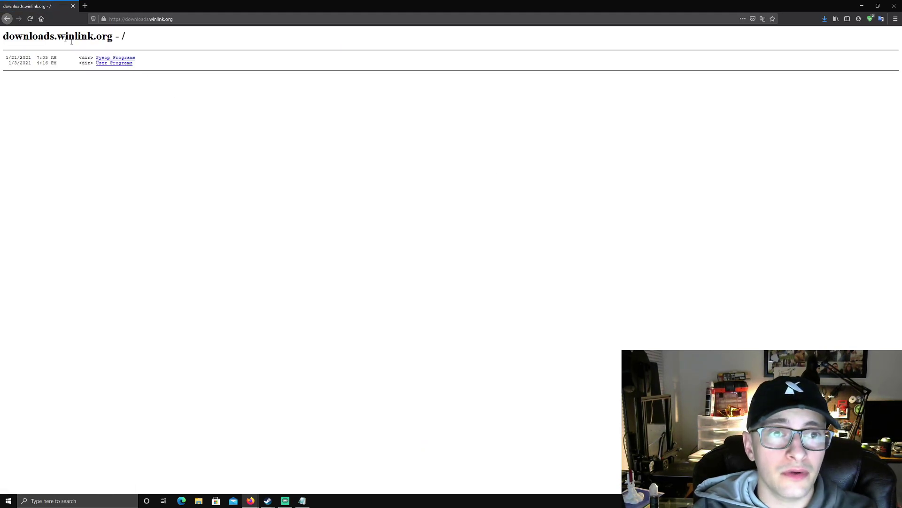
left_click(105, 63)
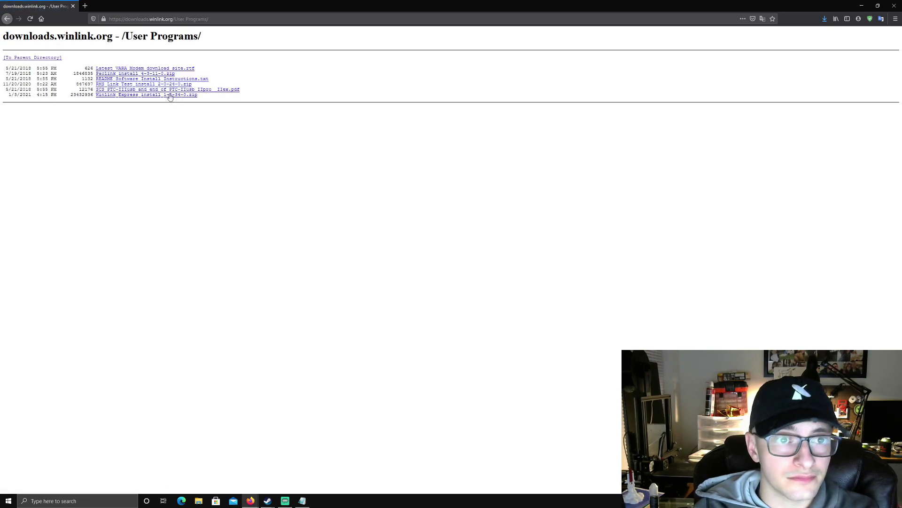
left_click_drag(206, 98, 97, 97)
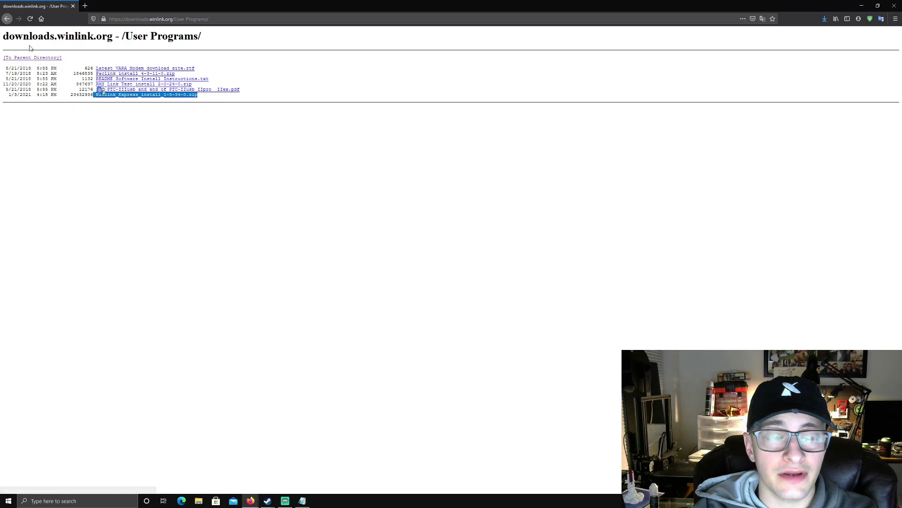
left_click(7, 19)
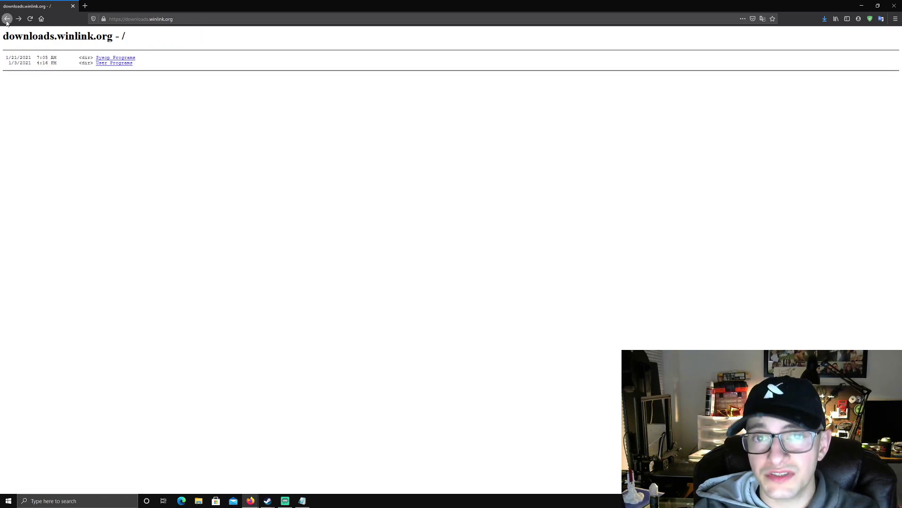
- Switch to Winlink Express by launching it, and maximize its window
left_click(8, 500)
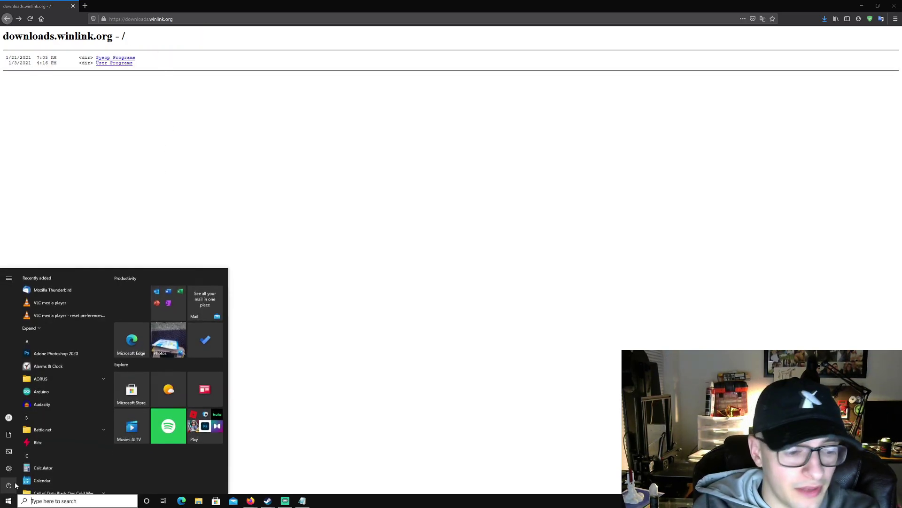
type("winlink")
key("Return")
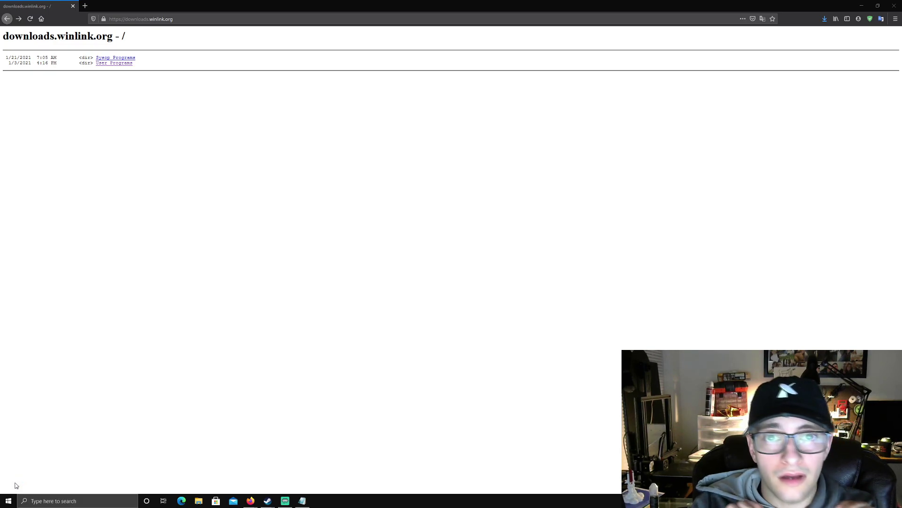
left_click(864, 4)
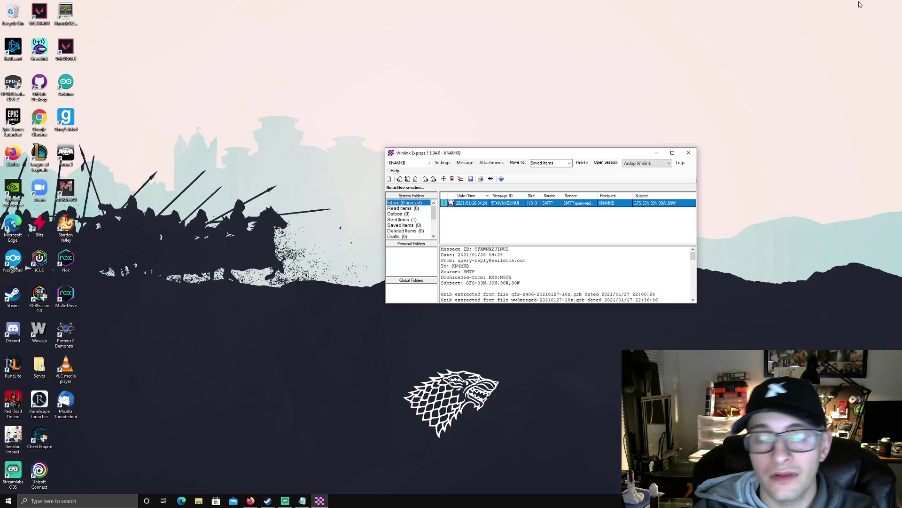
left_click_drag(619, 153, 531, 152)
double_click(531, 153)
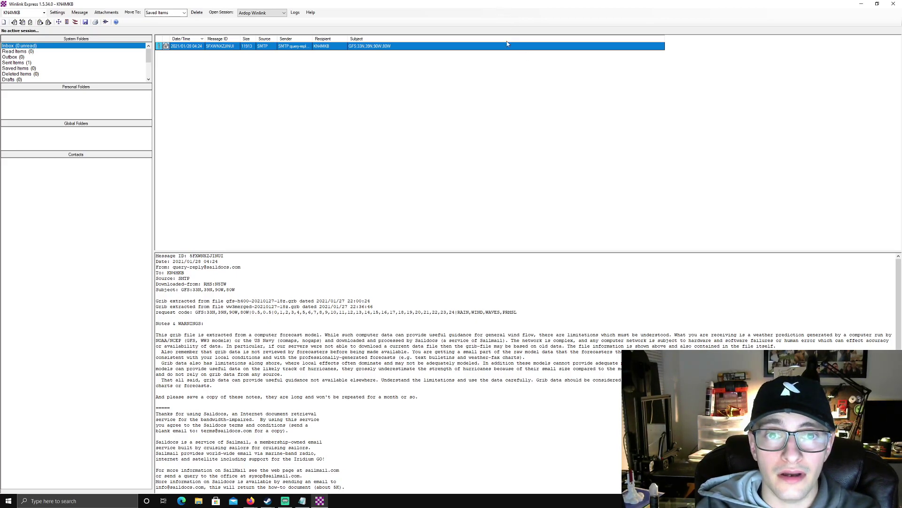
left_click_drag(467, 6, 442, 87)
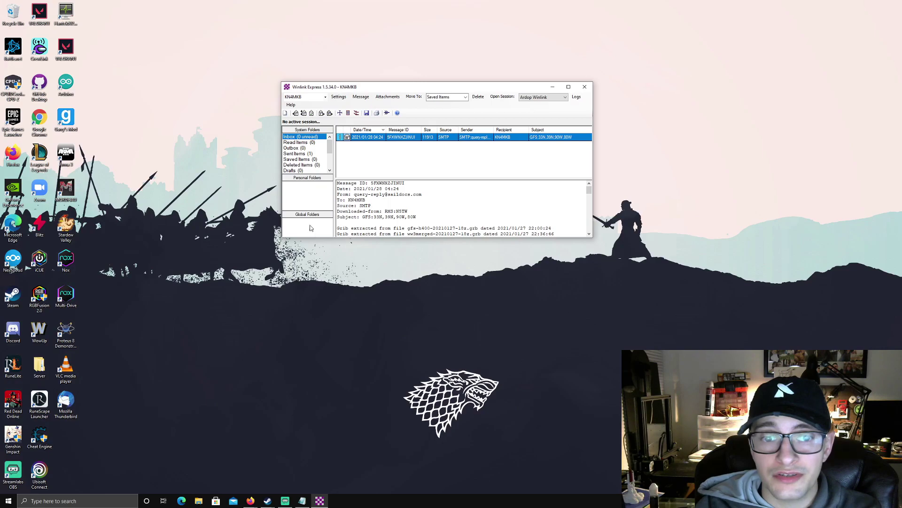
double_click(444, 88)
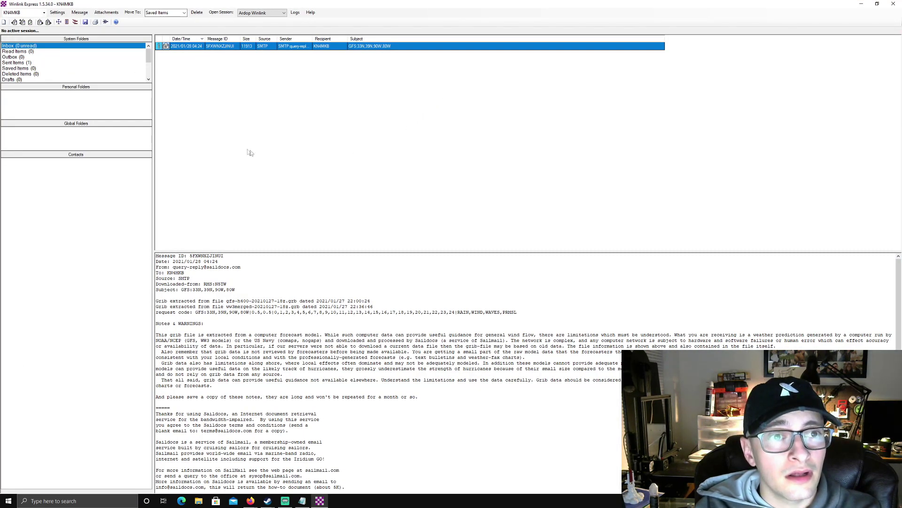
- Examine the available settings, message and attachment commands, and look through the mail folders, returning to the Inbox
left_click(57, 12)
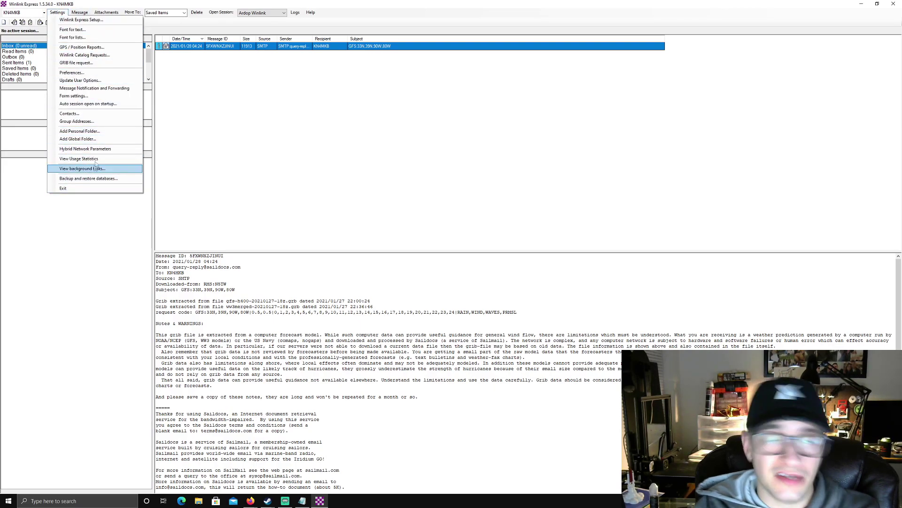
mouse_move(80, 12)
left_click(80, 13)
left_click(80, 12)
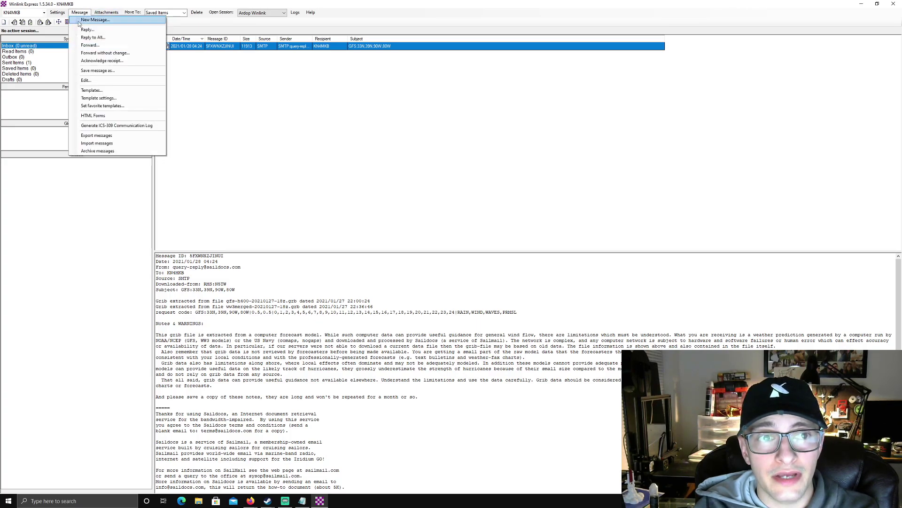
left_click(116, 13)
left_click(542, 199)
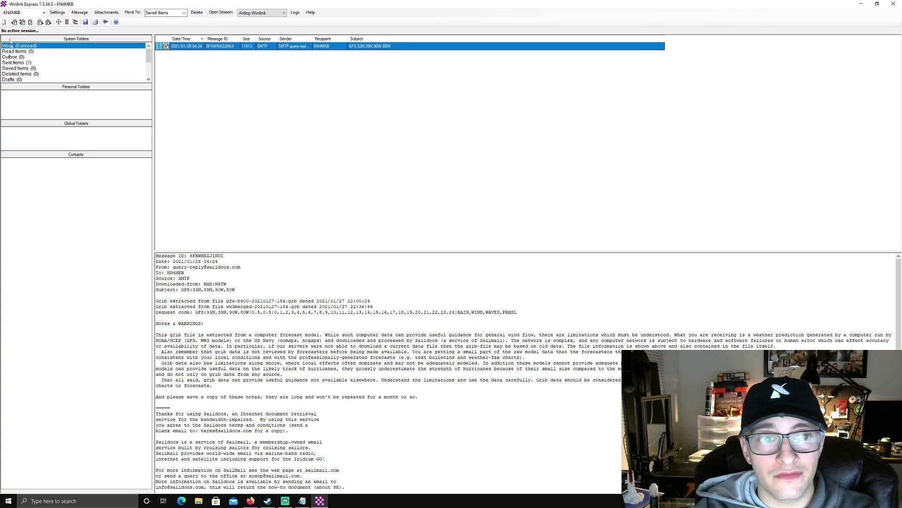
left_click(62, 58)
left_click(47, 48)
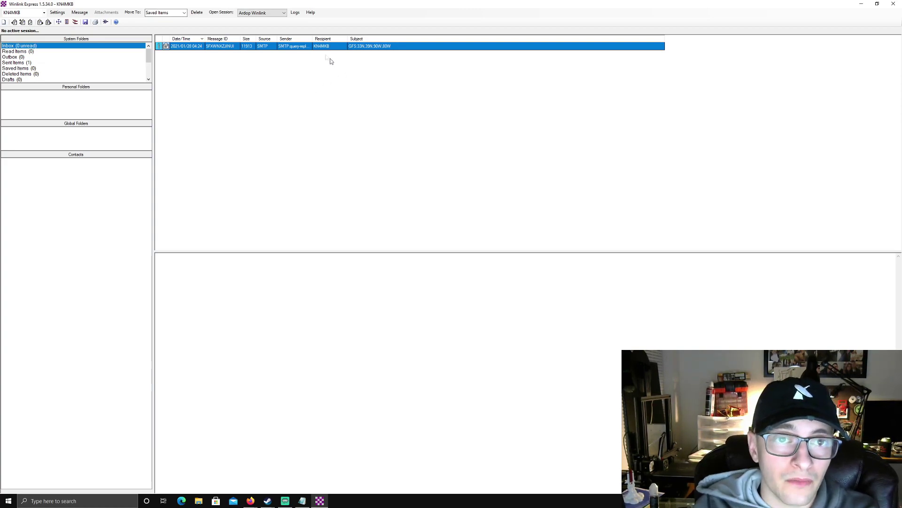
- Run a Telnet Winlink session to exchange mail over the internet, and close the session window
left_click(257, 14)
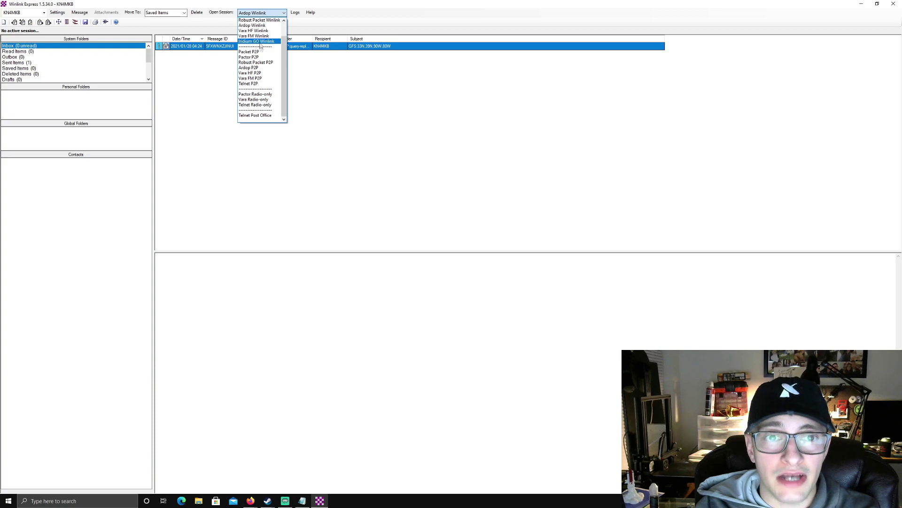
scroll(259, 19, "up", 2)
left_click(264, 21)
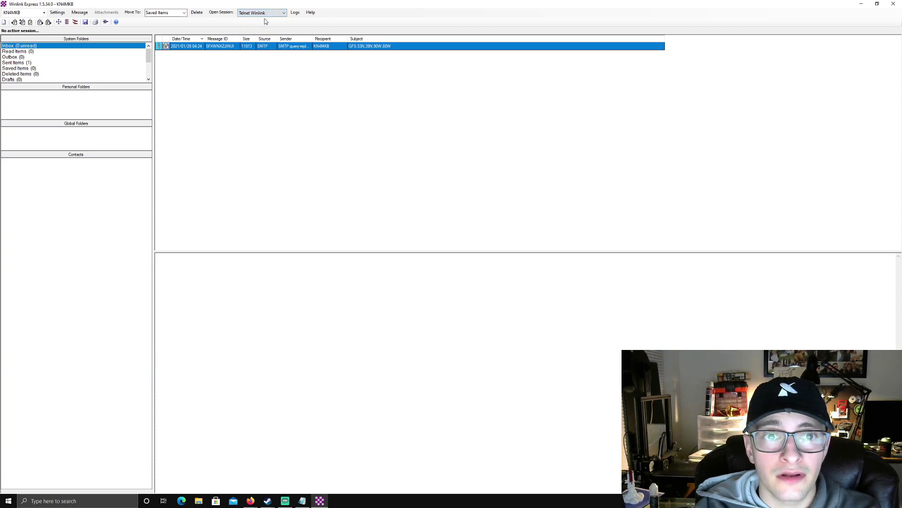
left_click(226, 14)
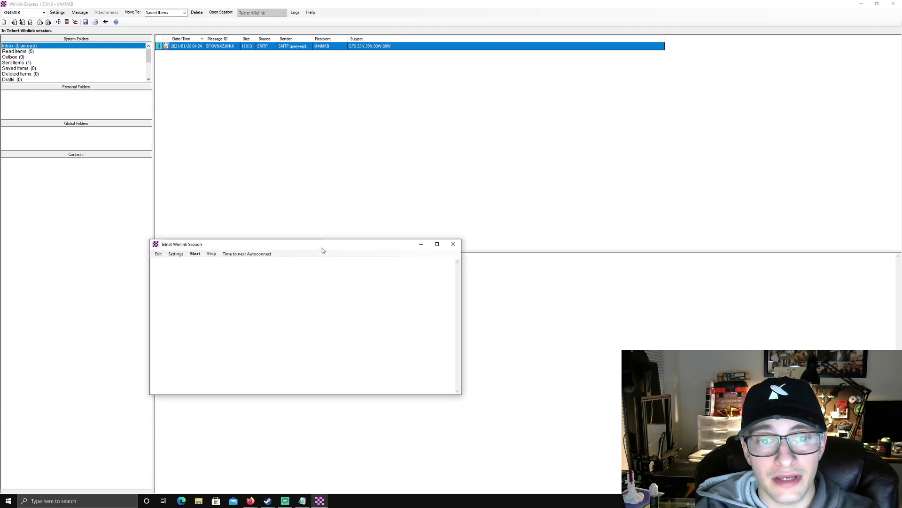
left_click(284, 173)
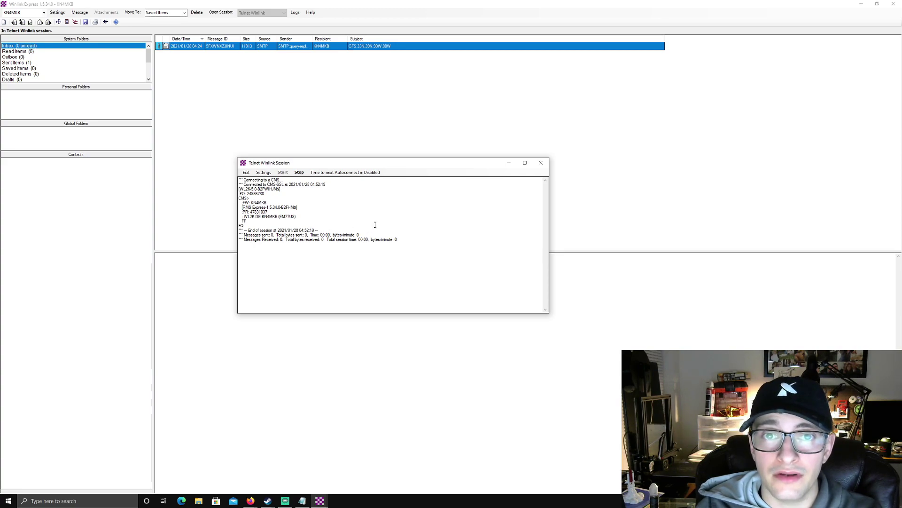
left_click(541, 162)
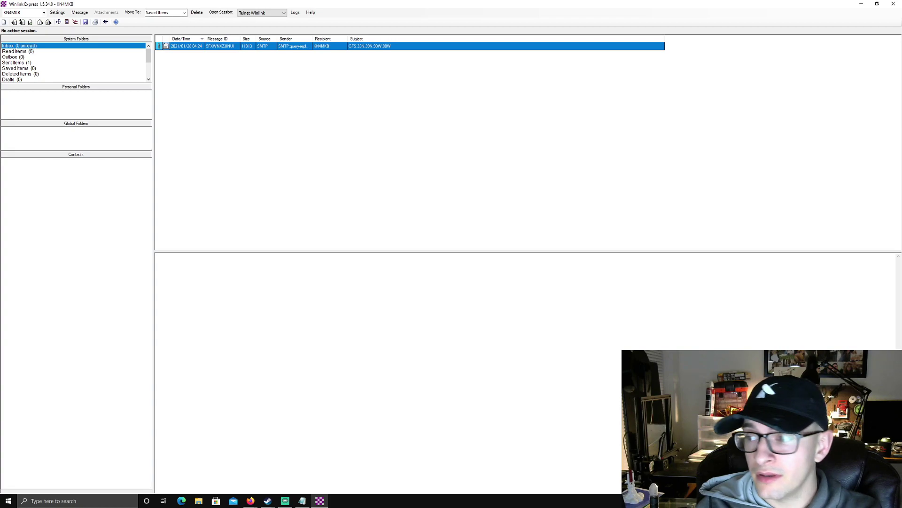
key("alt+Tab")
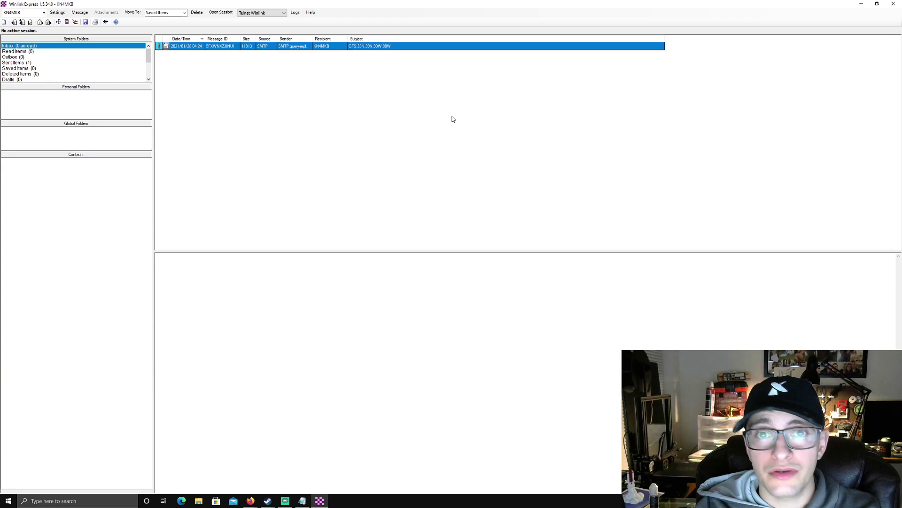
- Set the session type to Ardop Winlink and open that session
left_click(284, 13)
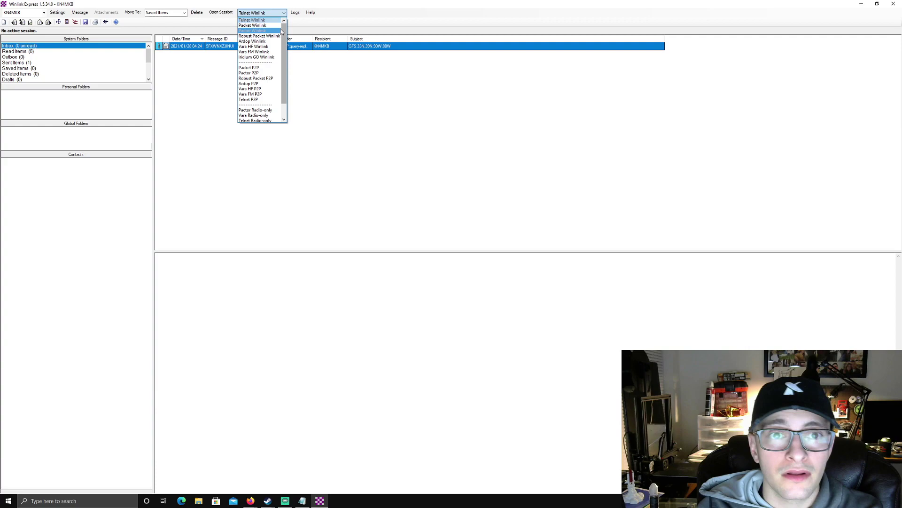
left_click(274, 14)
left_click(263, 14)
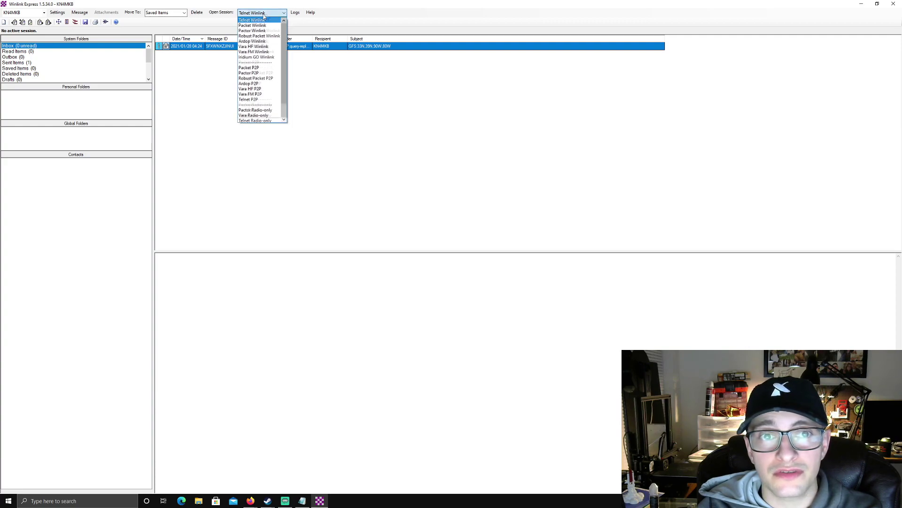
left_click(262, 42)
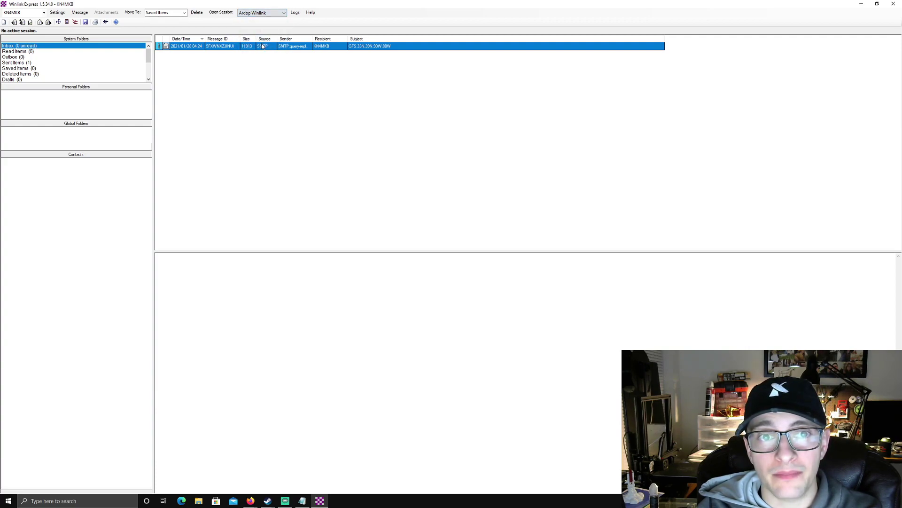
left_click(223, 14)
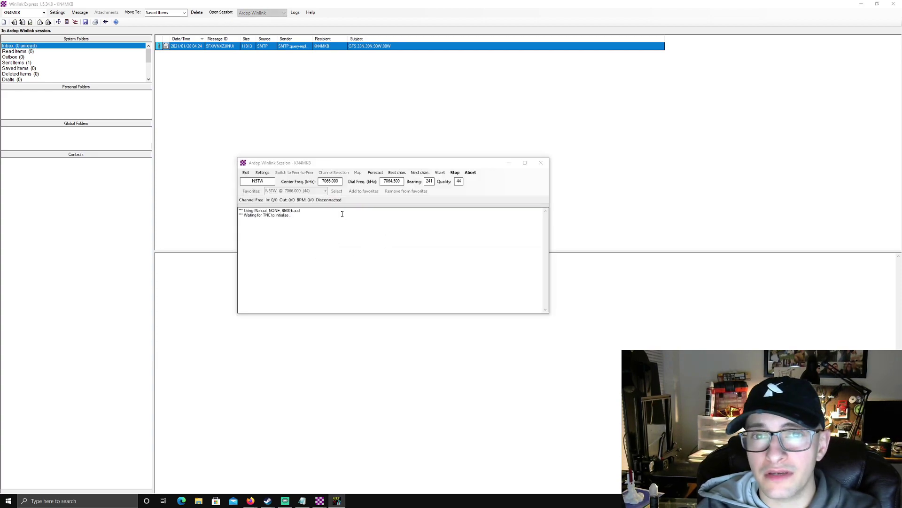
left_click_drag(413, 165, 455, 168)
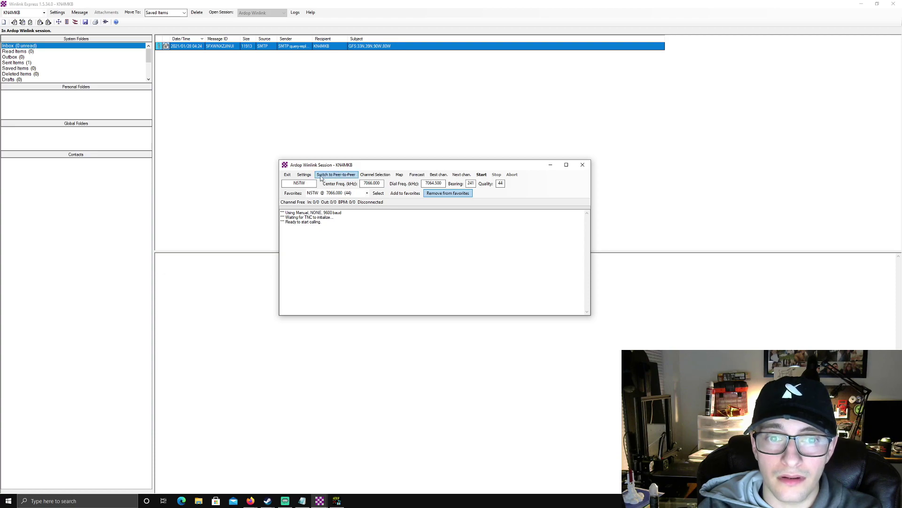
- Bring the ARDOP_Win Virtual TNC and the Ardop Winlink Session windows into view
left_click(306, 175)
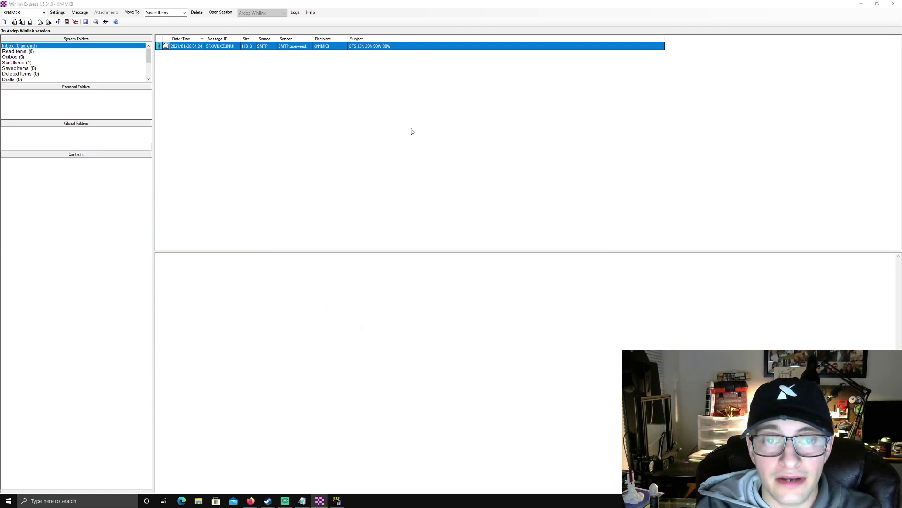
left_click(337, 501)
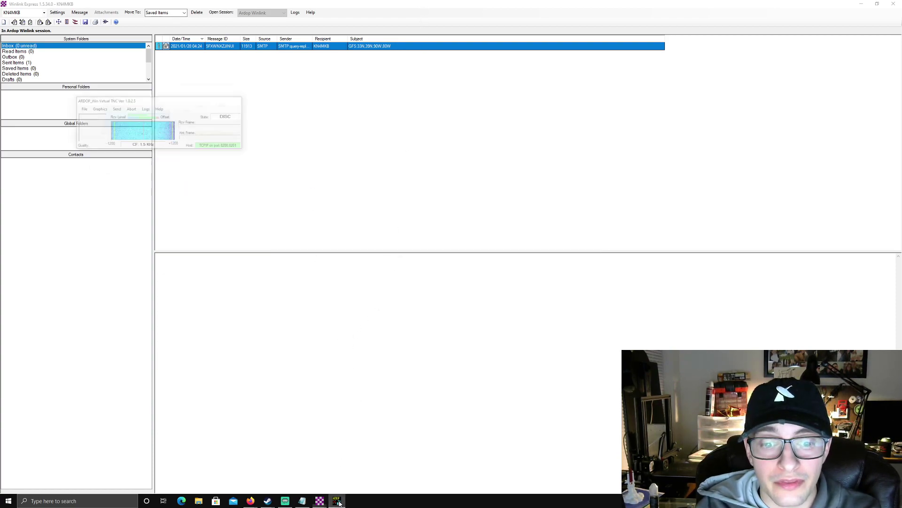
mouse_move(325, 504)
left_click(358, 470)
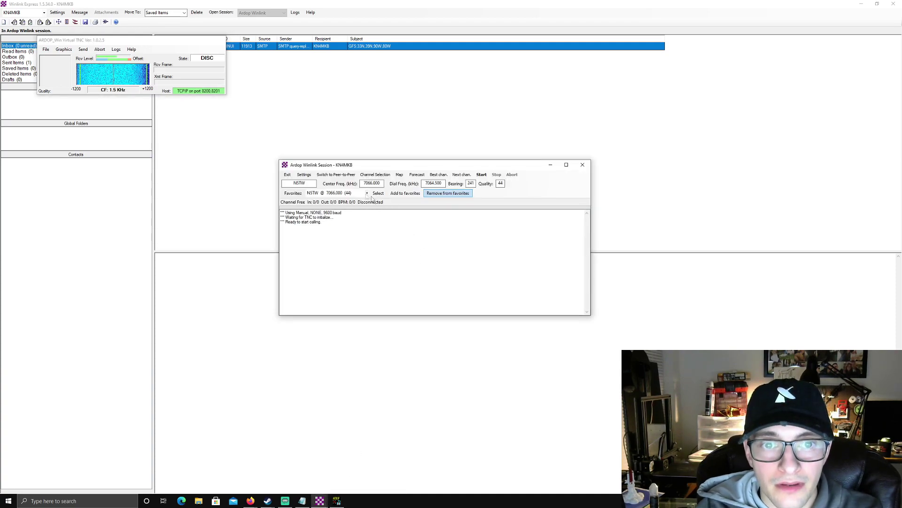
- Review the audio devices, TNC ports, bandwidth and drive level in the Ardop Setup, leaving without changes
left_click(311, 177)
left_click(321, 182)
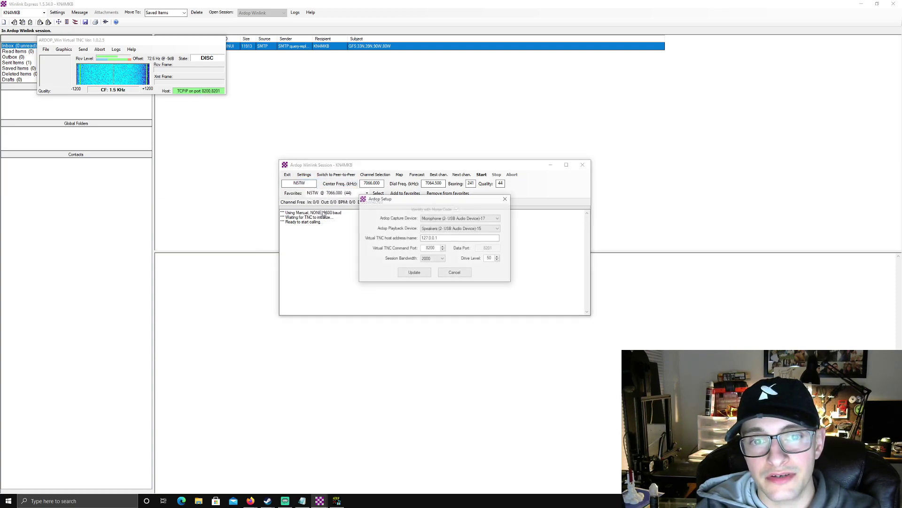
left_click_drag(425, 199, 402, 213)
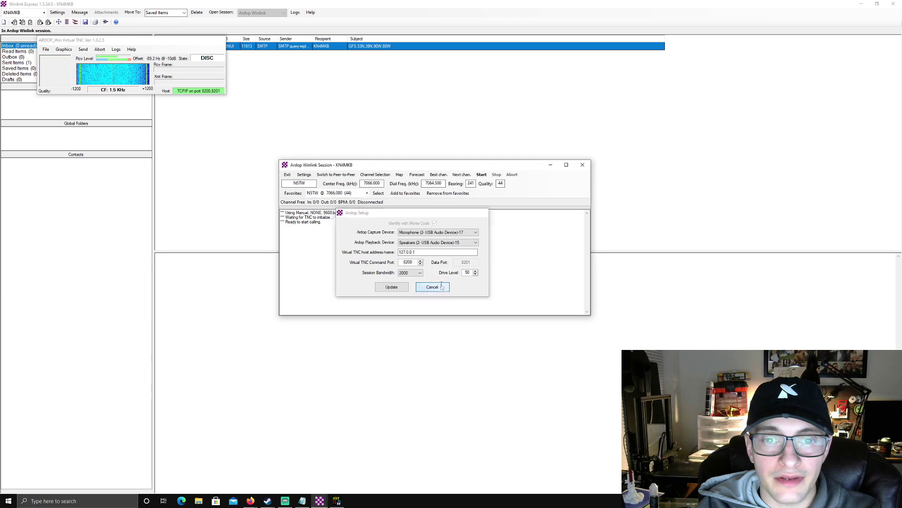
left_click(442, 287)
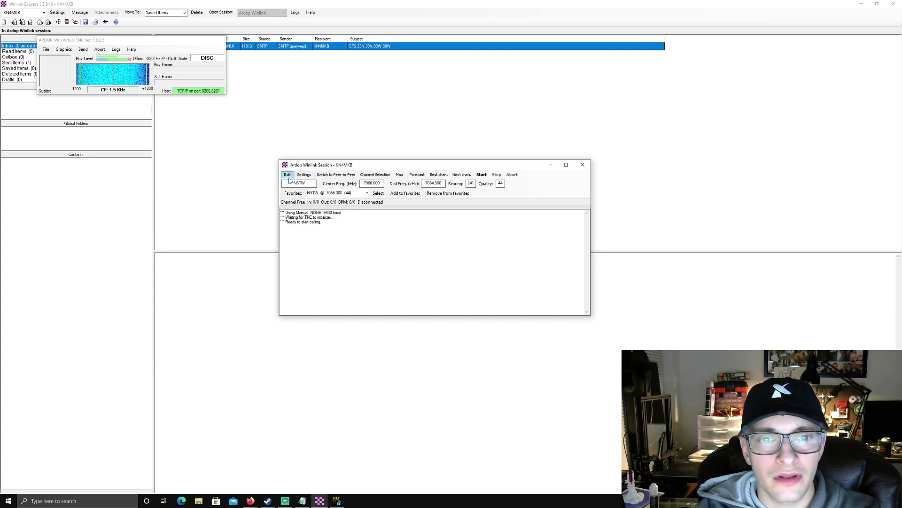
- Review the Ardop session's radio settings, including the list of radio models and the serial port options, and close them
left_click(304, 175)
left_click(312, 191)
left_click_drag(416, 186, 433, 195)
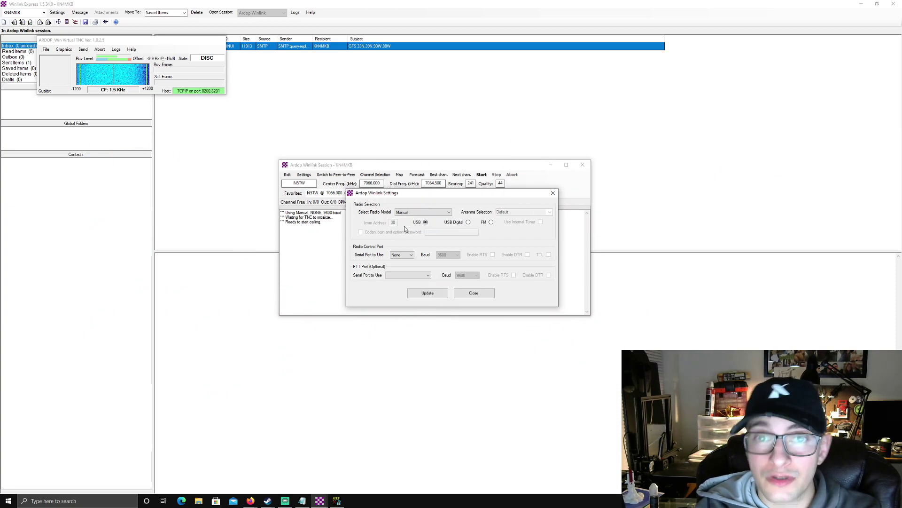
left_click(418, 213)
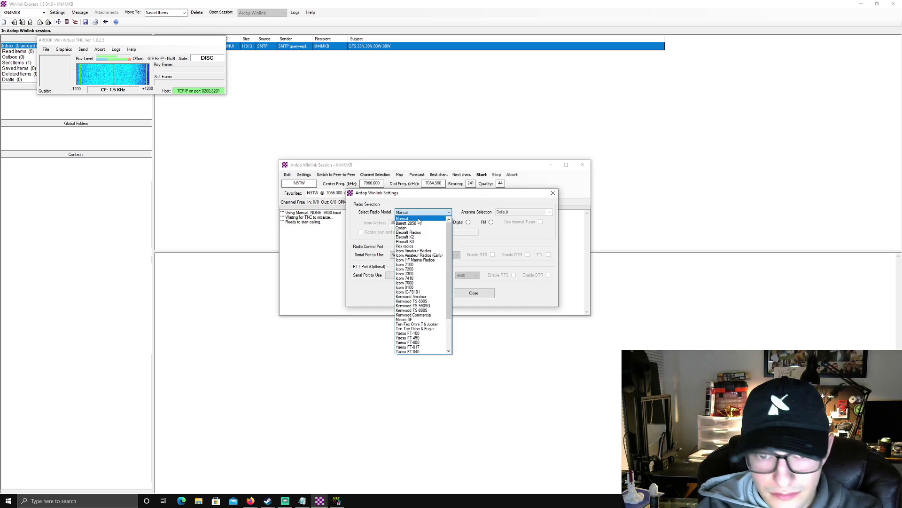
left_click(417, 214)
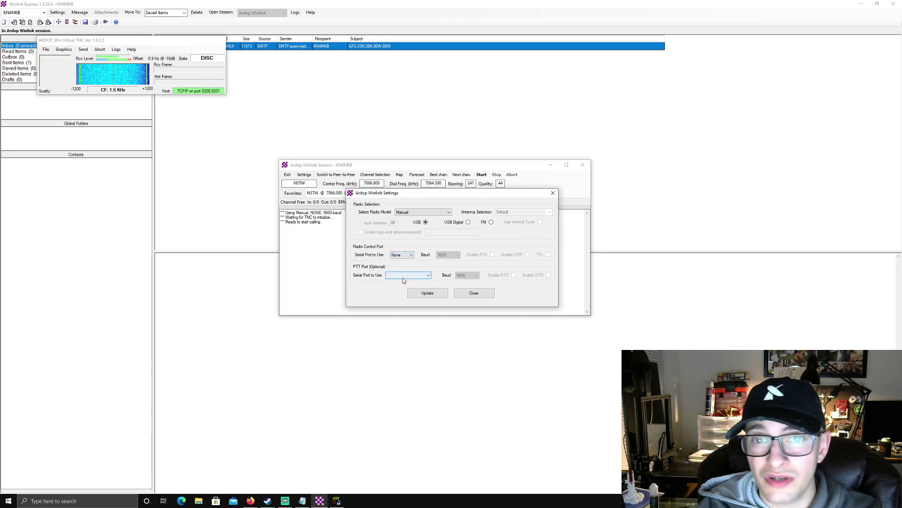
left_click(466, 297)
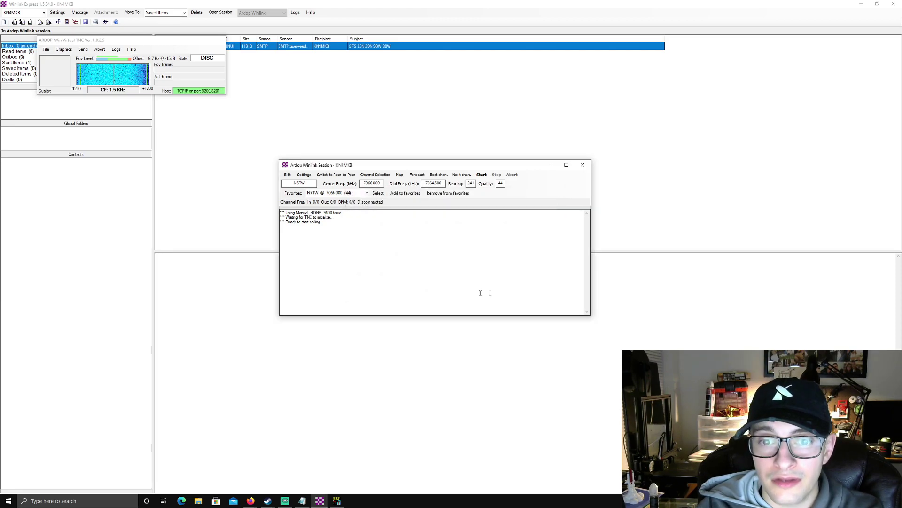
- Look through the HF channel list of the Ardop session and select the N5TW channel on 7066.000 kHz
left_click(304, 174)
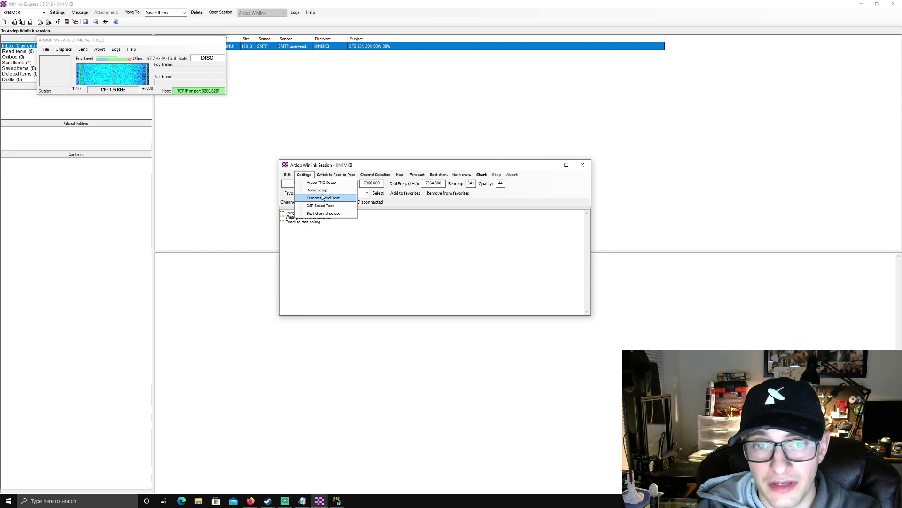
left_click(374, 175)
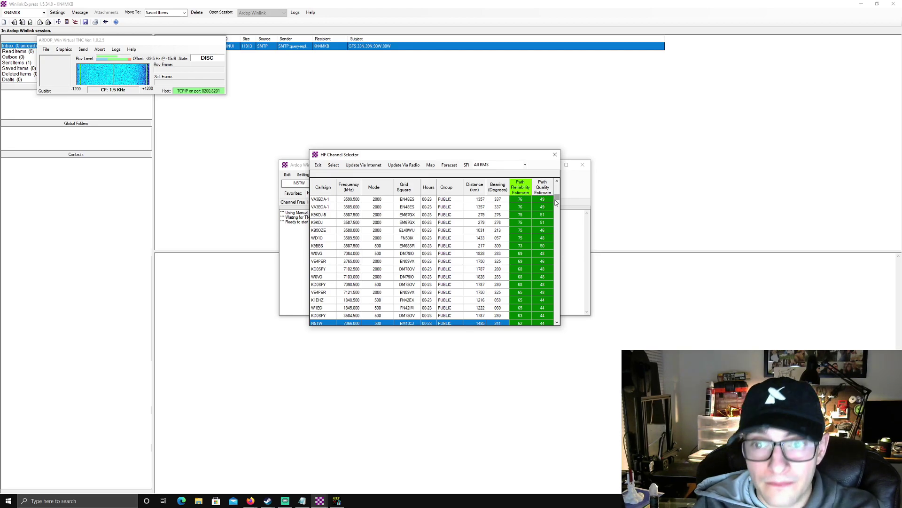
left_click_drag(558, 202, 558, 199)
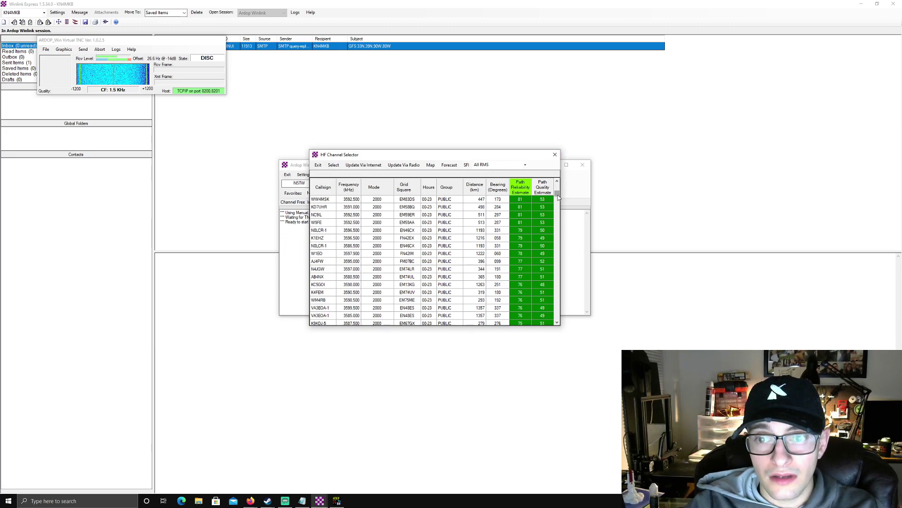
left_click_drag(558, 196, 559, 193)
scroll(474, 252, "down", 6)
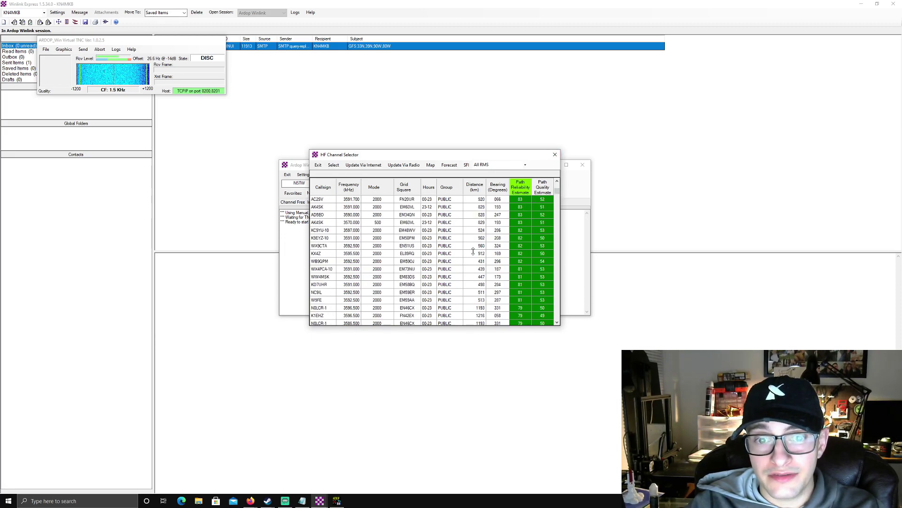
scroll(473, 251, "down", 5)
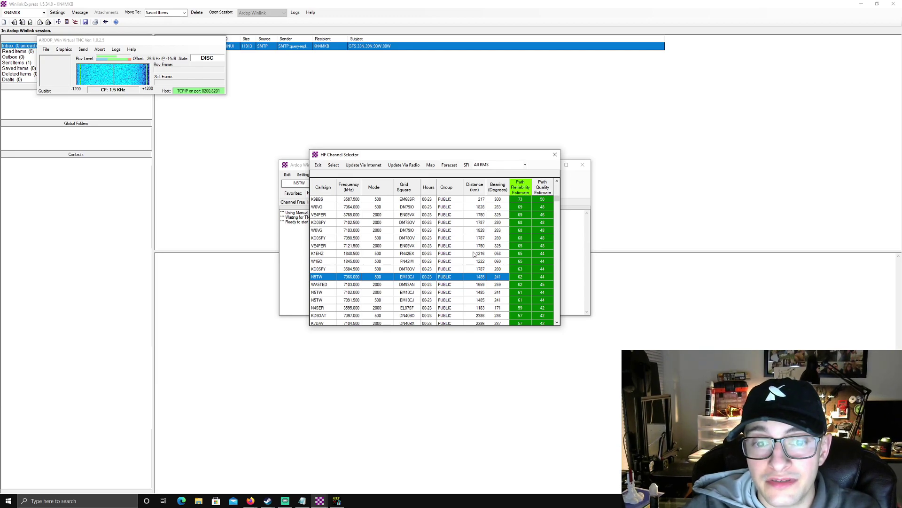
double_click(370, 277)
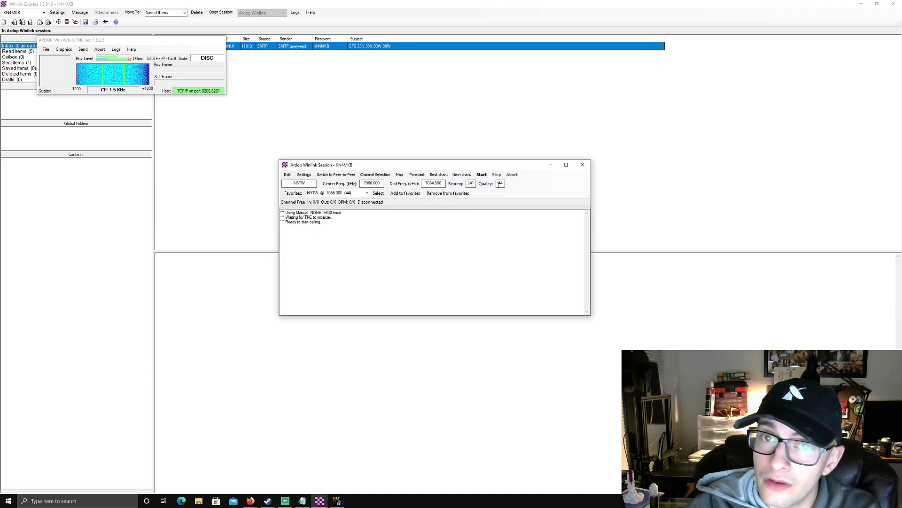
- Check the center frequency and the dial frequency of the selected channel in the Ardop session
double_click(437, 184)
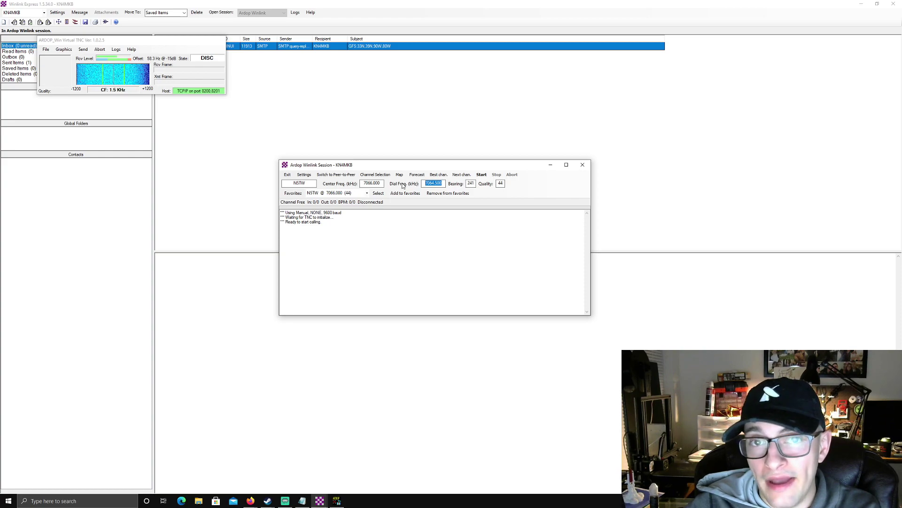
left_click(435, 184)
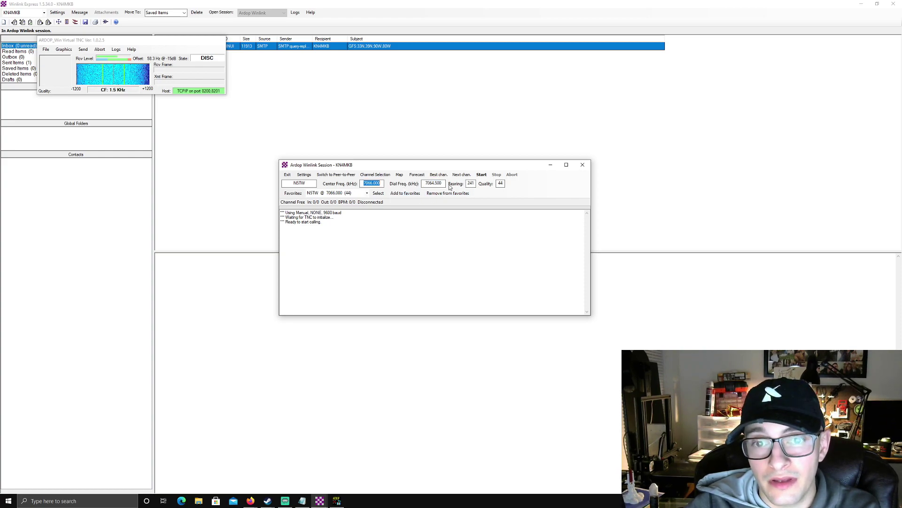
double_click(435, 183)
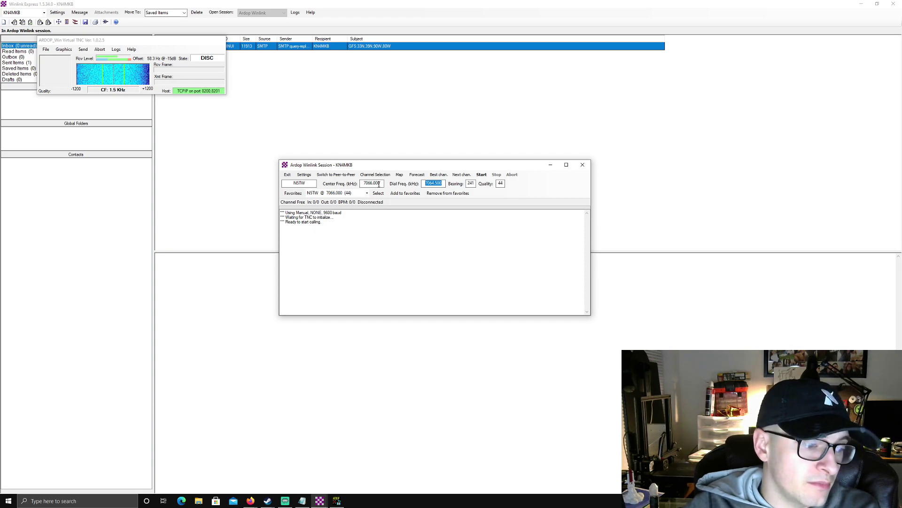
left_click(437, 219)
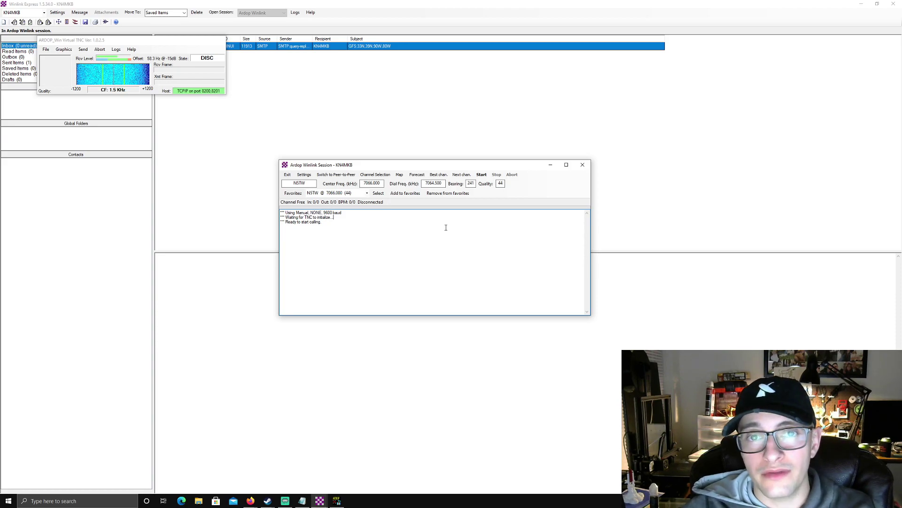
left_click(481, 174)
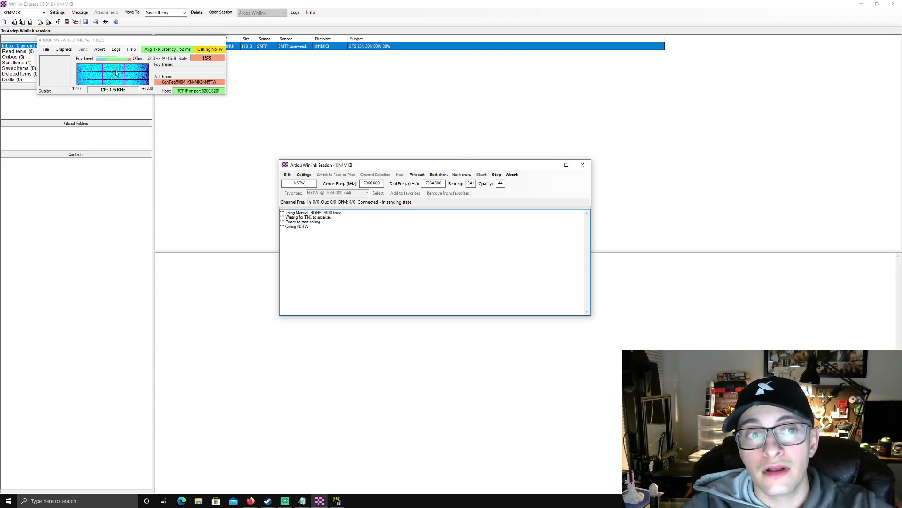
left_click_drag(125, 41, 175, 69)
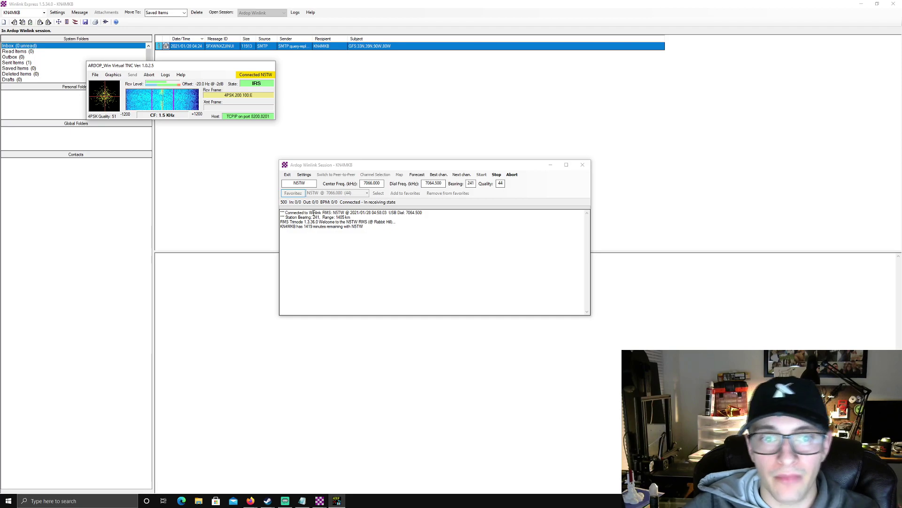
left_click(356, 235)
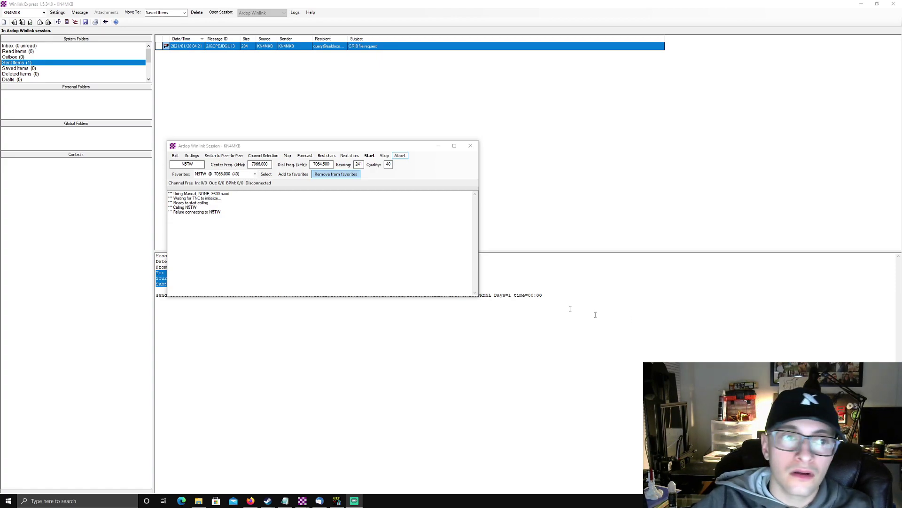
- Write a message to the recipient's e-mail address with subject "Test Email" and body "Tesing the Winlink Email System", and post it to the Outbox
left_click(175, 155)
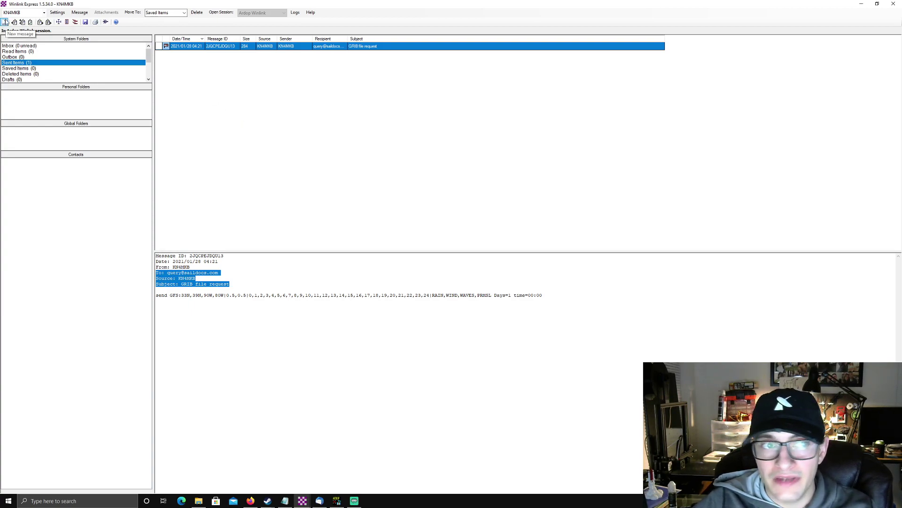
left_click(6, 22)
left_click_drag(136, 47, 382, 132)
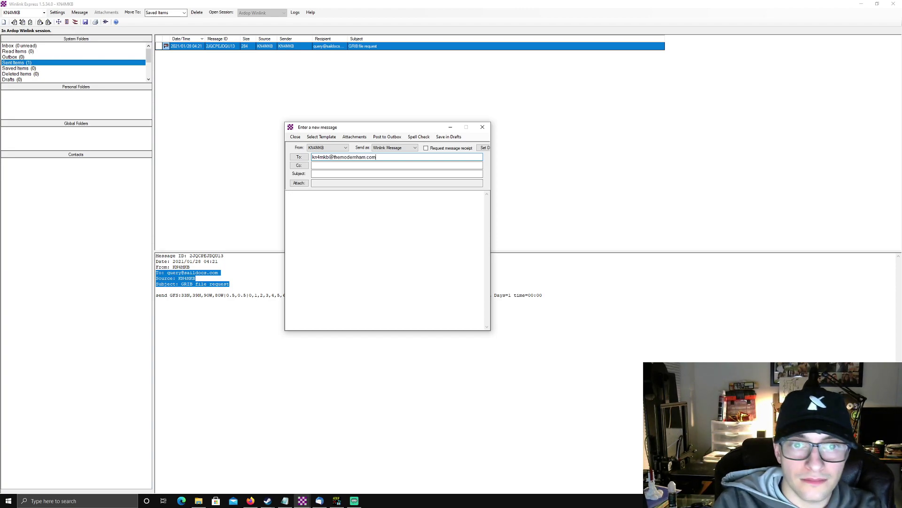
type(";")
left_click(347, 174)
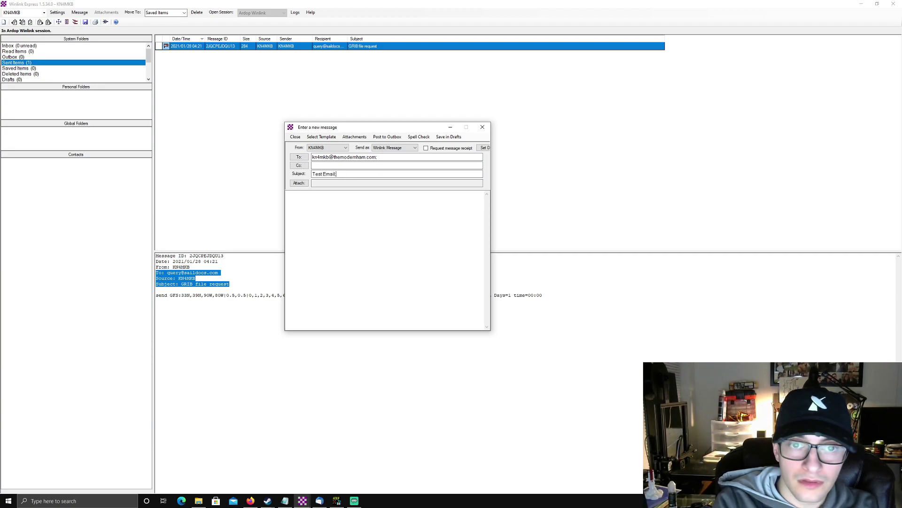
left_click(289, 195)
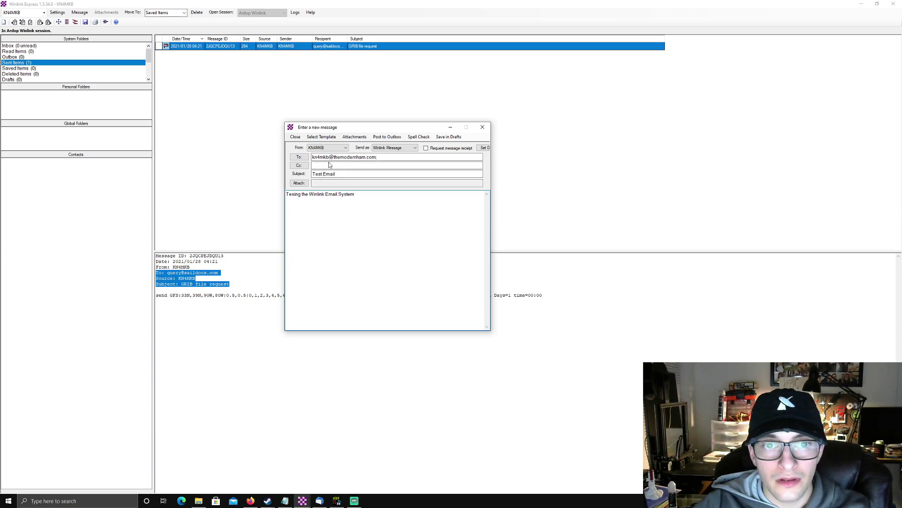
left_click(387, 137)
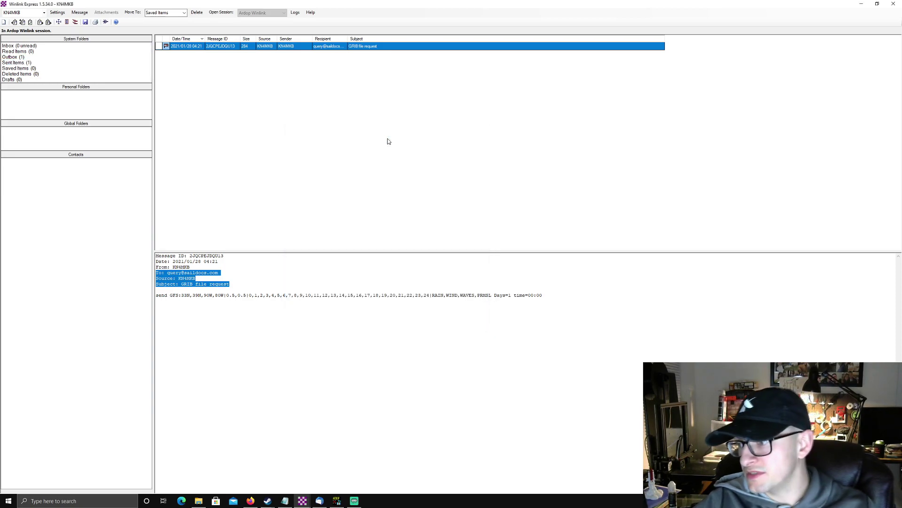
key("alt+Tab")
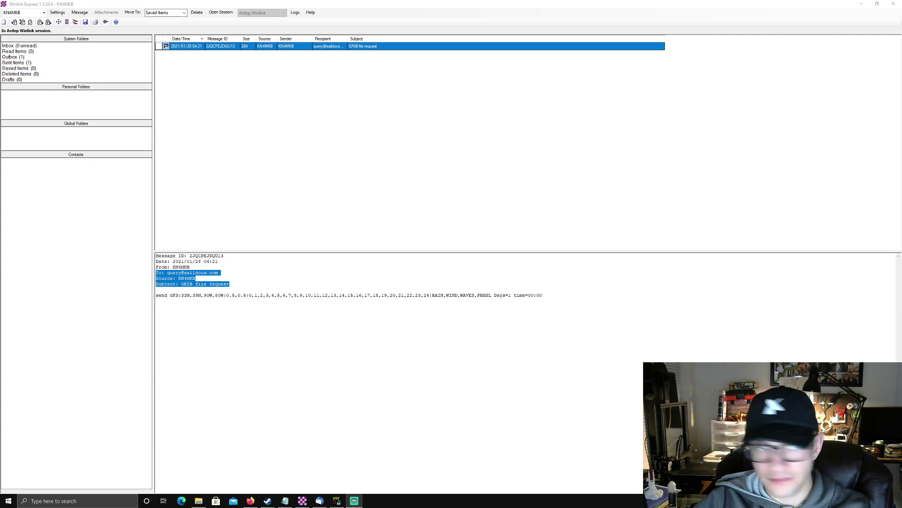
left_click(19, 58)
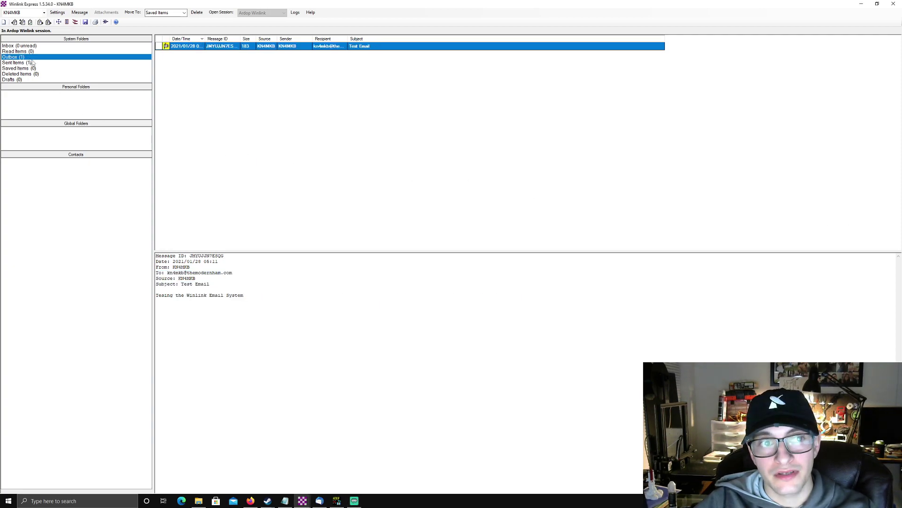
left_click(228, 13)
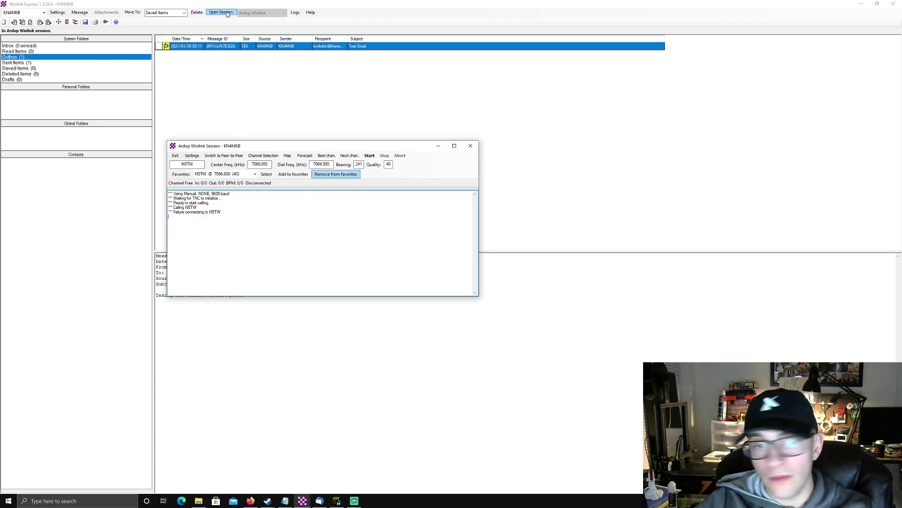
left_click(370, 156)
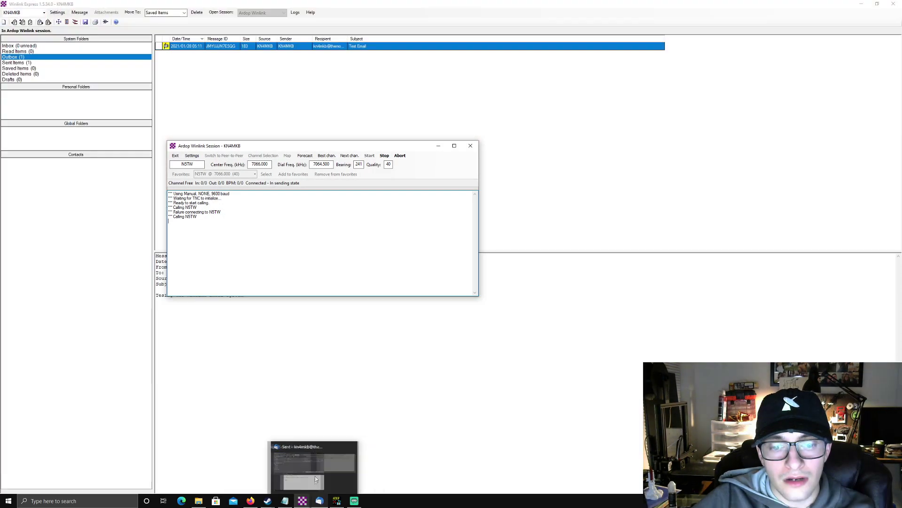
left_click(316, 480)
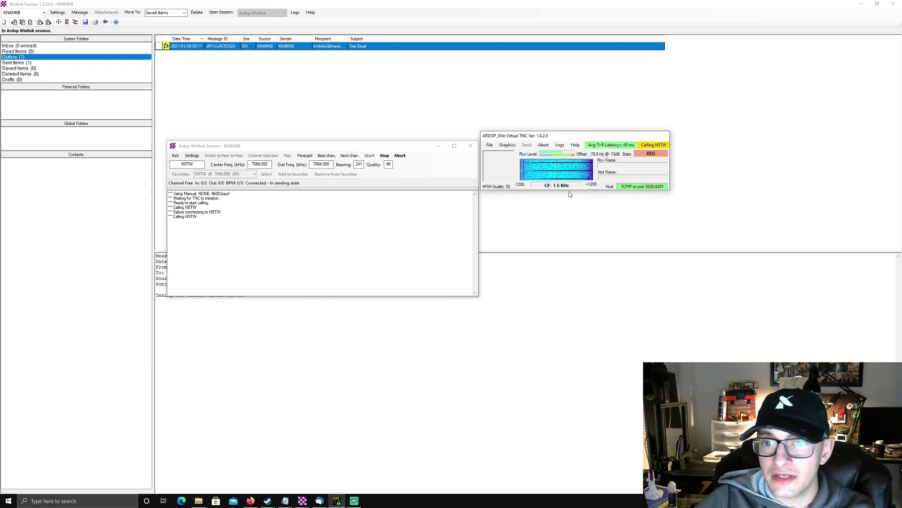
left_click_drag(540, 136, 604, 122)
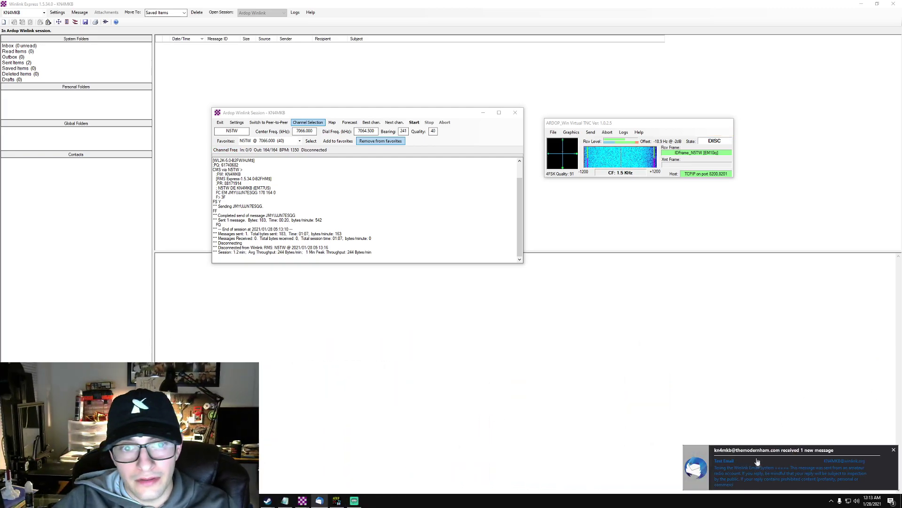
- Switch to Thunderbird and read the received "Test Email" message in the inbox
left_click_drag(0, 242, 473, 144)
double_click(473, 145)
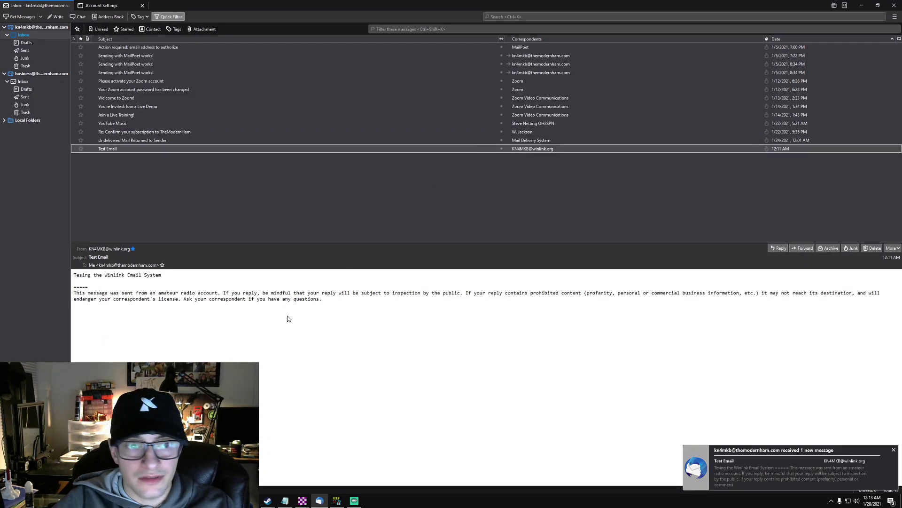
left_click_drag(360, 319, 54, 262)
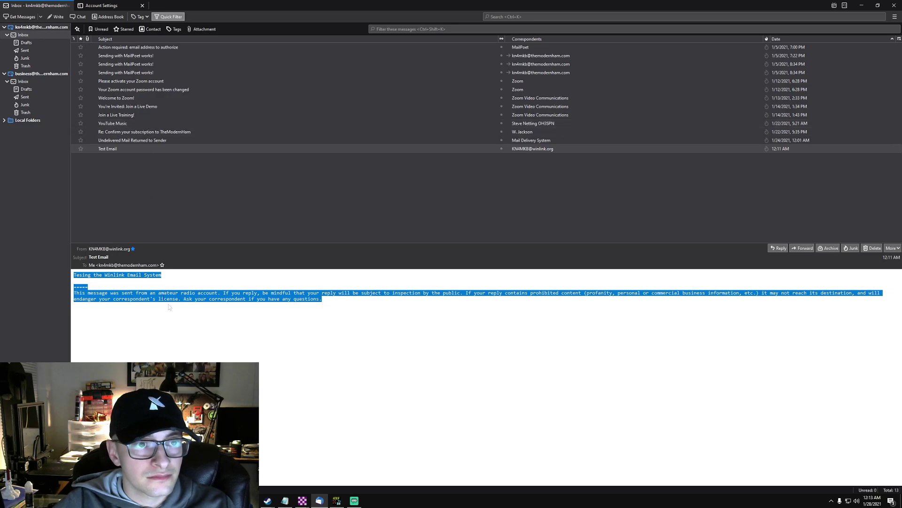
left_click(158, 293)
left_click_drag(96, 292, 404, 323)
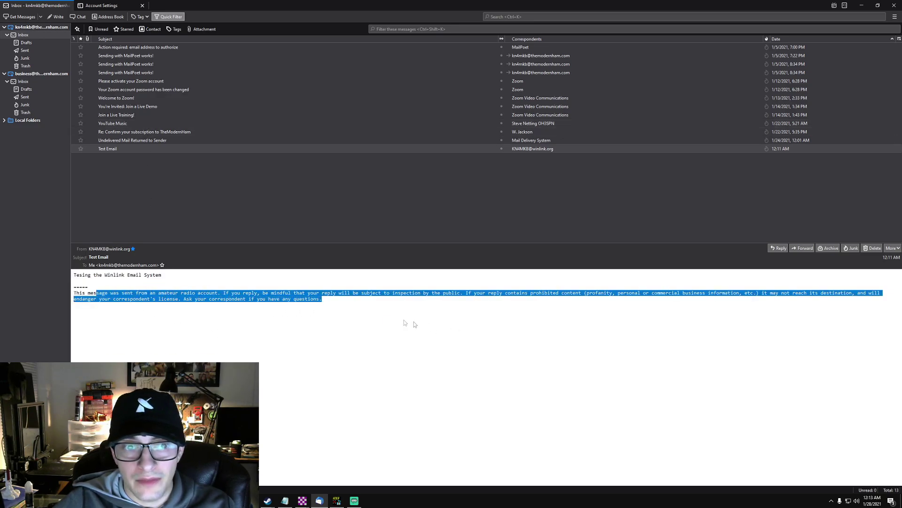
left_click(363, 317)
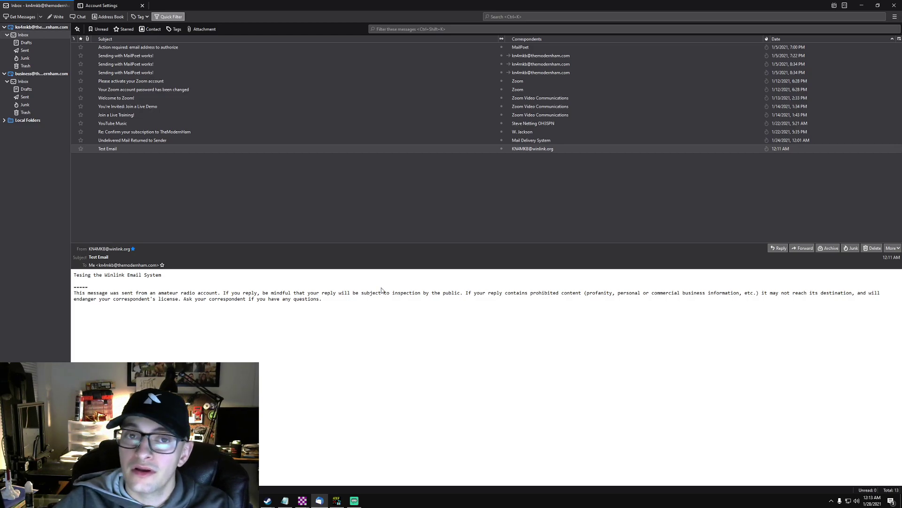
double_click(301, 4)
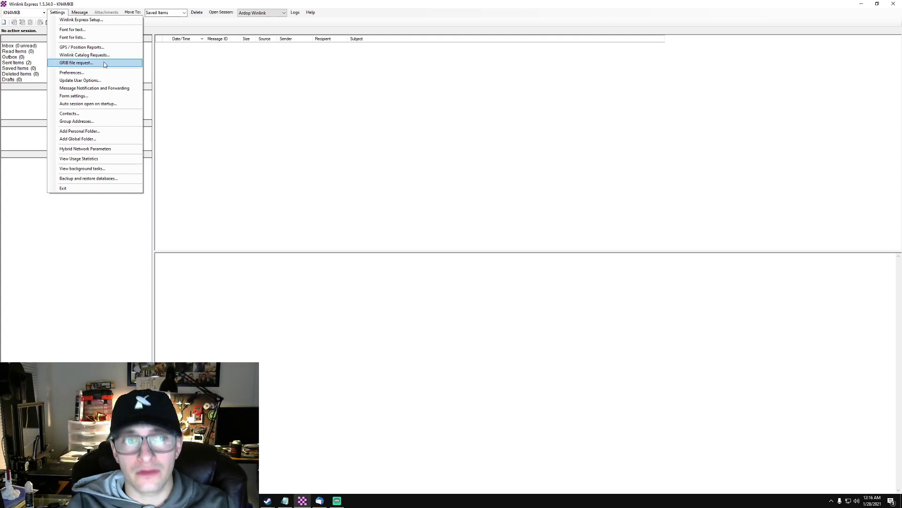
- Open a GRIB file request in Winlink Express and exclude PRMSL from the requested information
left_click(105, 64)
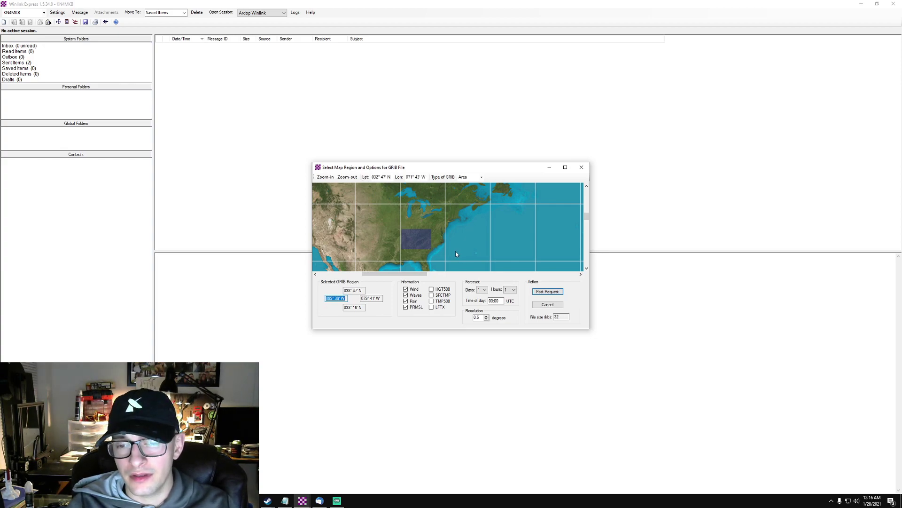
left_click(539, 295)
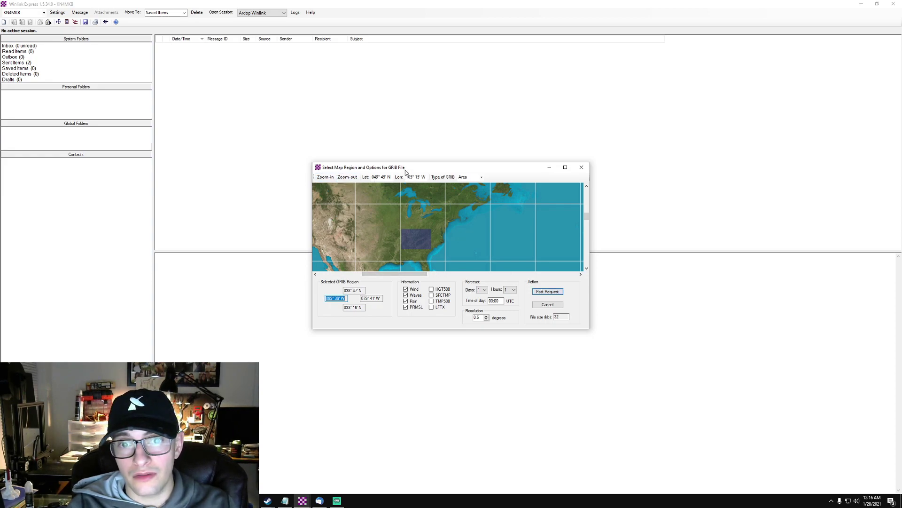
left_click_drag(406, 171, 317, 129)
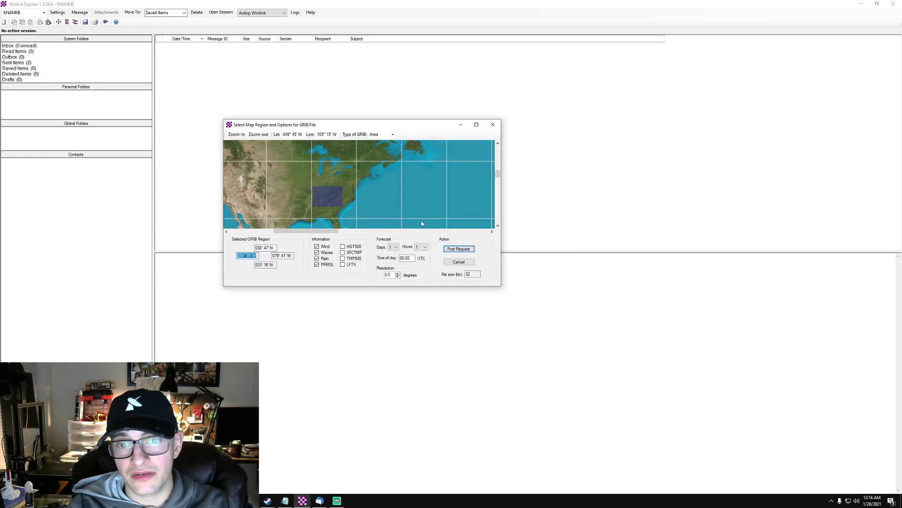
left_click(328, 253)
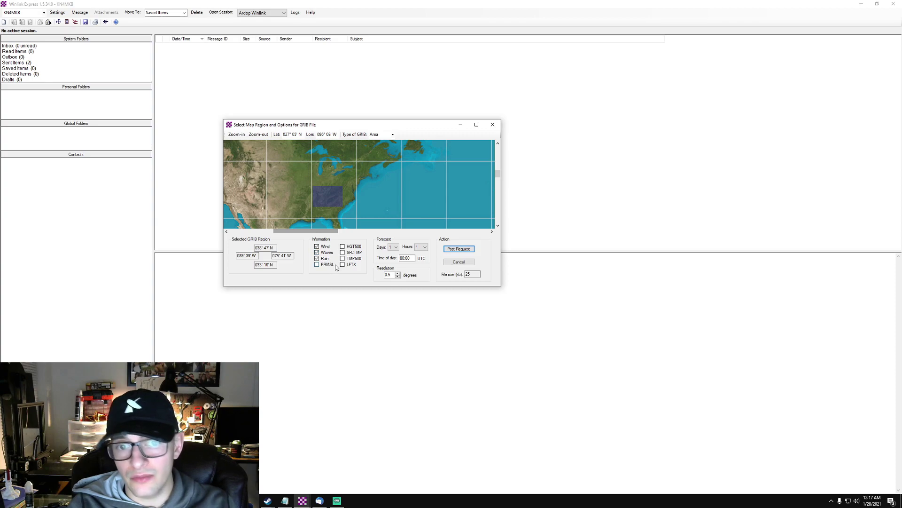
- Set the GRIB forecast to 1 day and 1 hour, and post the request to the Outbox
left_click(394, 246)
left_click(393, 253)
left_click(422, 249)
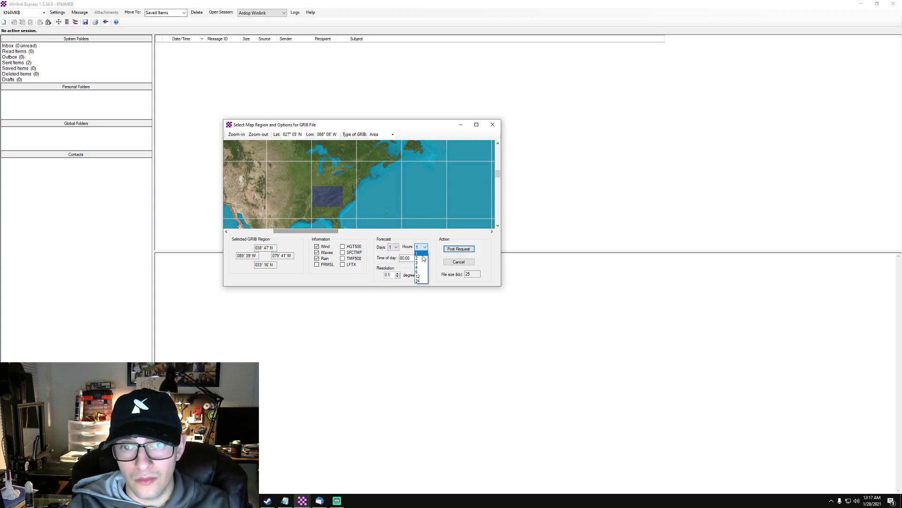
left_click(420, 253)
left_click(453, 249)
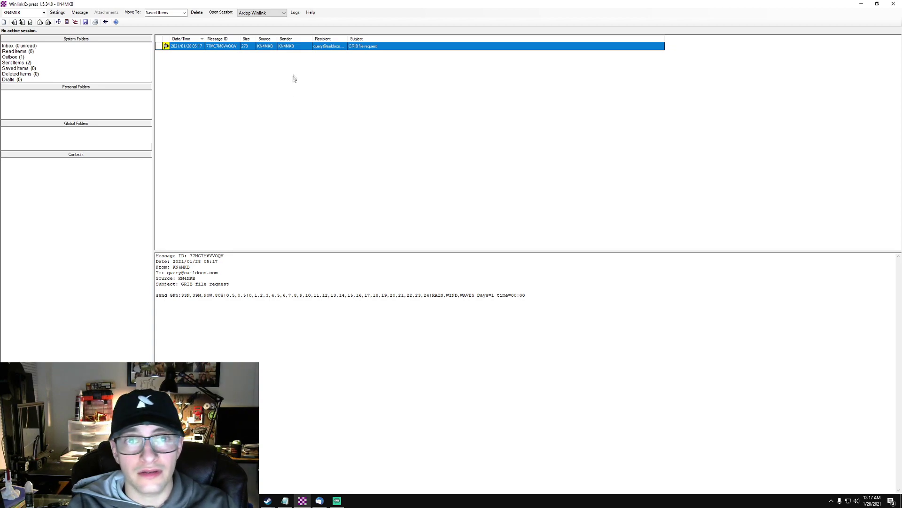
- Connect to N5TW in an Ardop Winlink session to send the GRIB request, and start a second connection to collect the reply
left_click(217, 14)
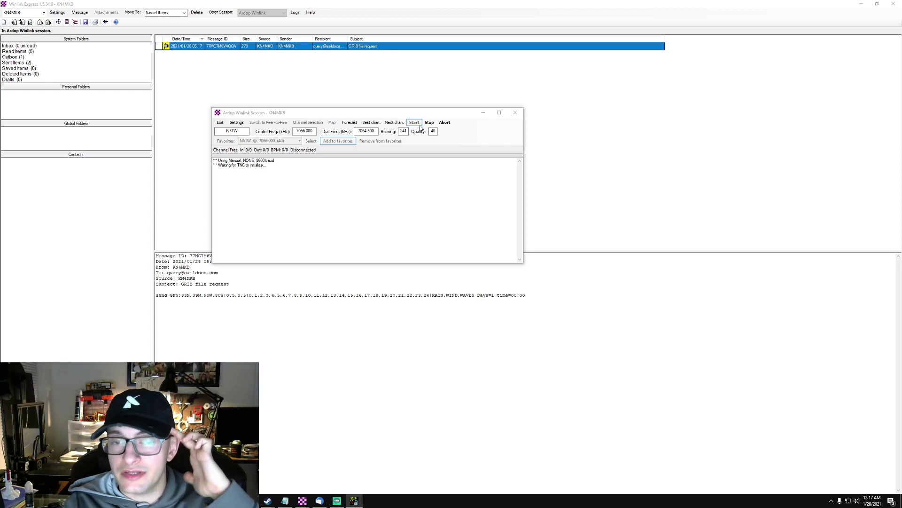
left_click(419, 125)
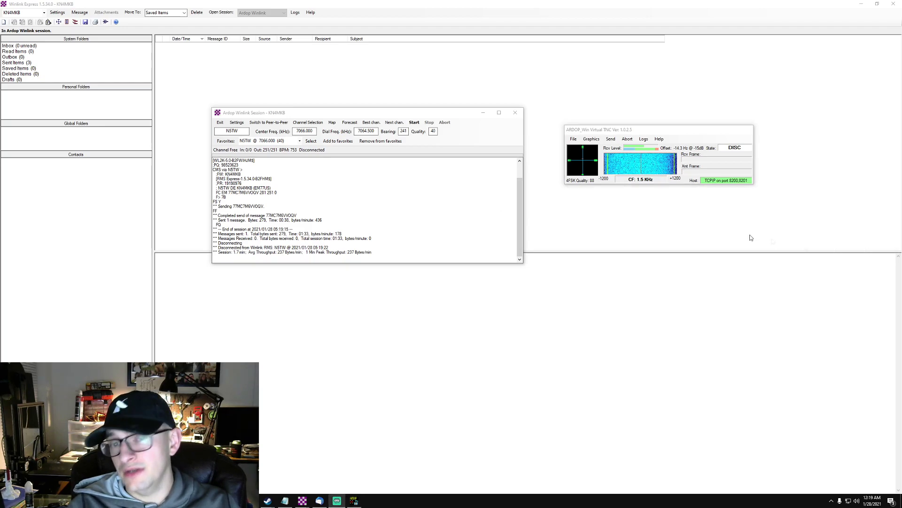
left_click(426, 200)
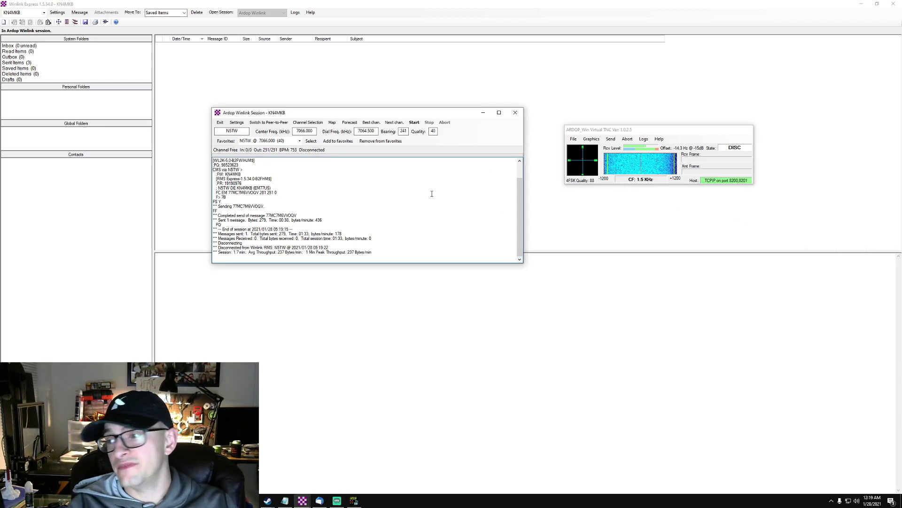
left_click(413, 123)
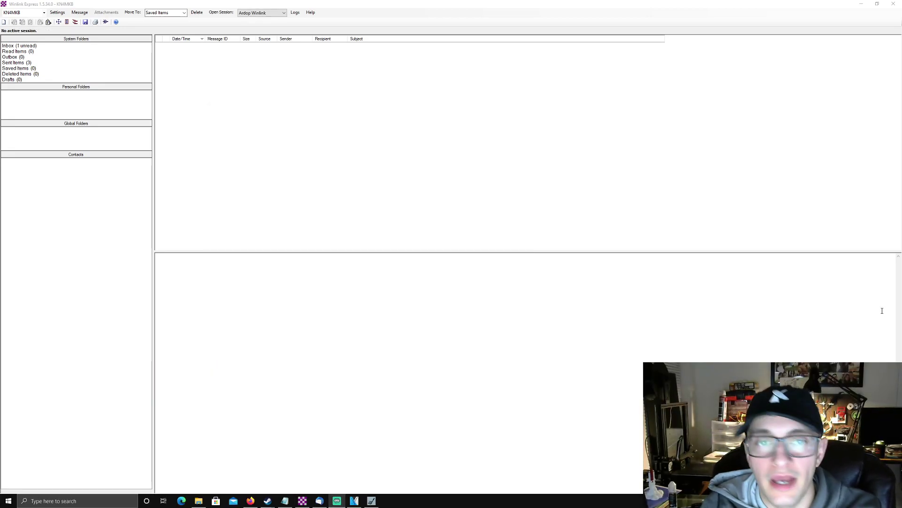
- Open the unread GFS:33N,39N,90W,80W reply from the Inbox in its own message window
left_click(35, 47)
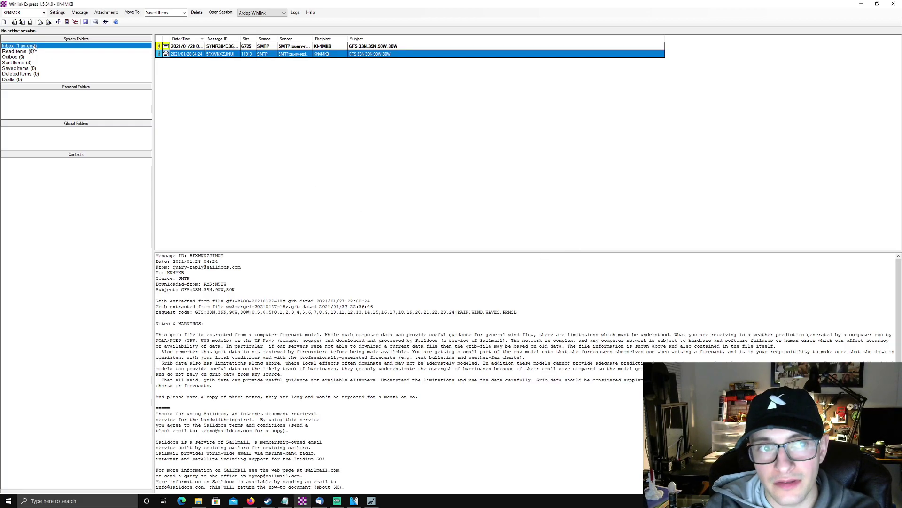
left_click(279, 47)
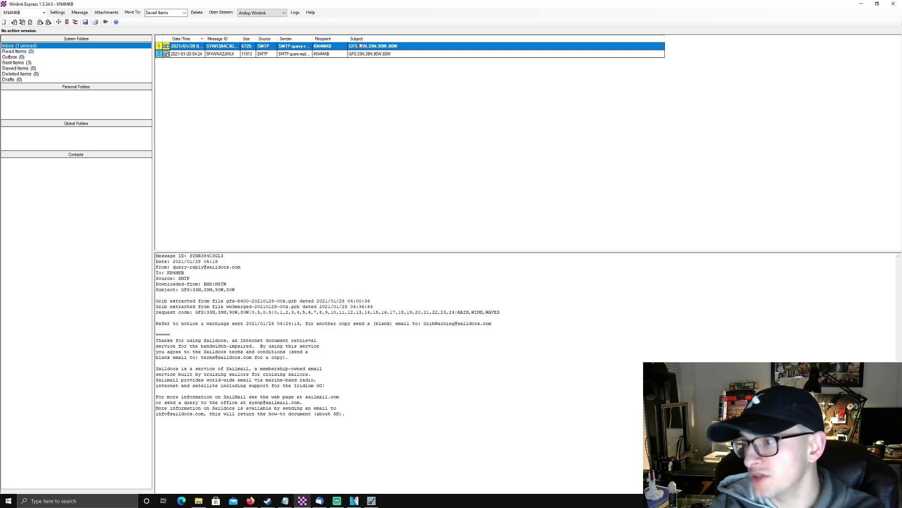
double_click(199, 47)
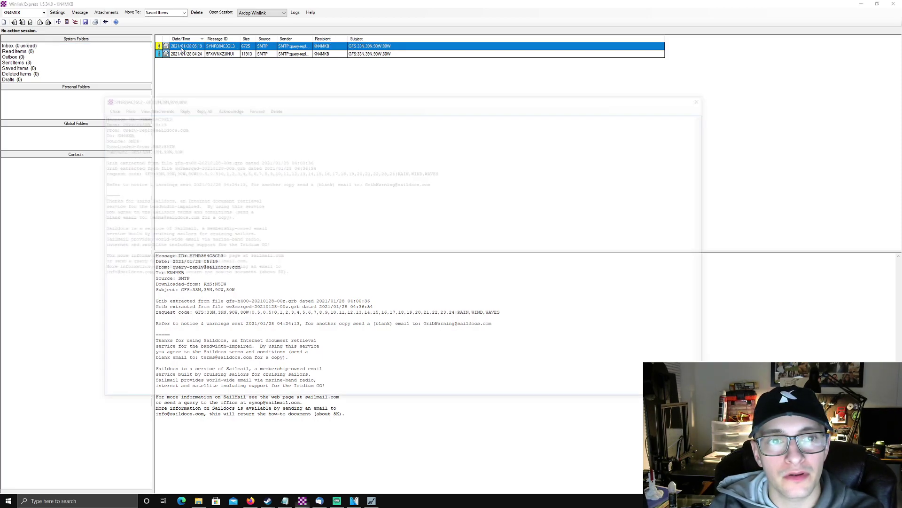
left_click_drag(206, 101, 289, 110)
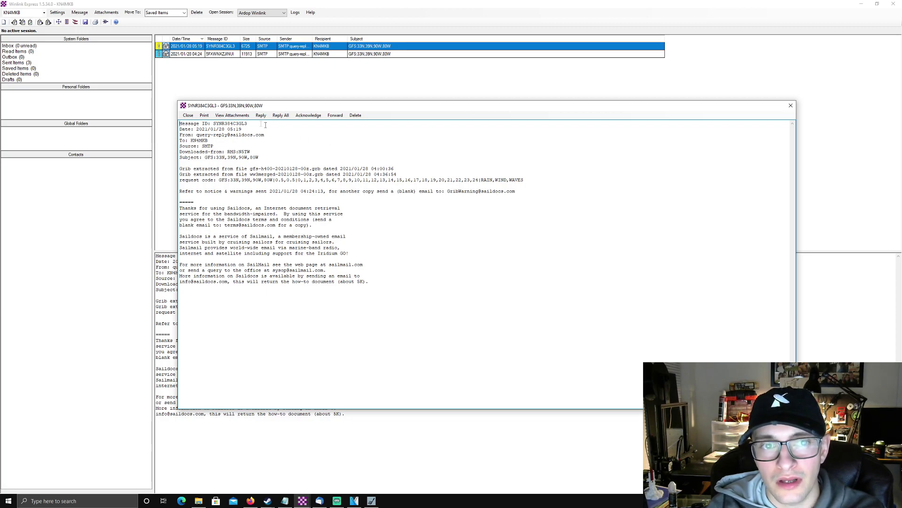
- Save the reply's GRIB attachment to the Desktop under its original file name
left_click(237, 116)
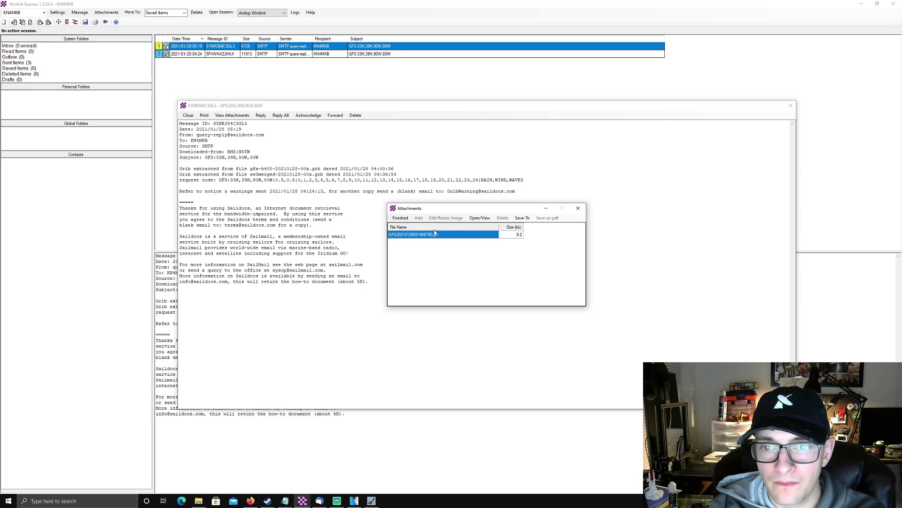
left_click(522, 218)
left_click(423, 255)
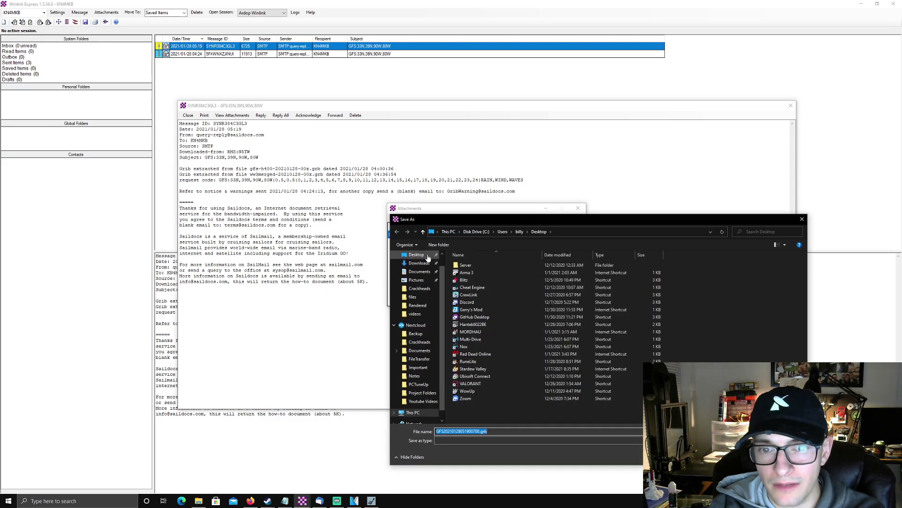
left_click(747, 457)
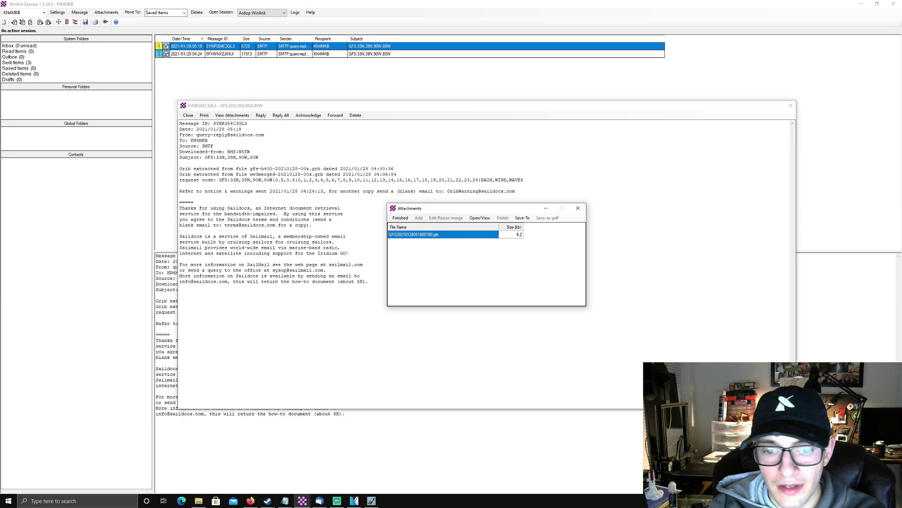
- Switch to zyGrib and open the saved GFS20210128051900700.grb file from the Desktop
left_click(372, 501)
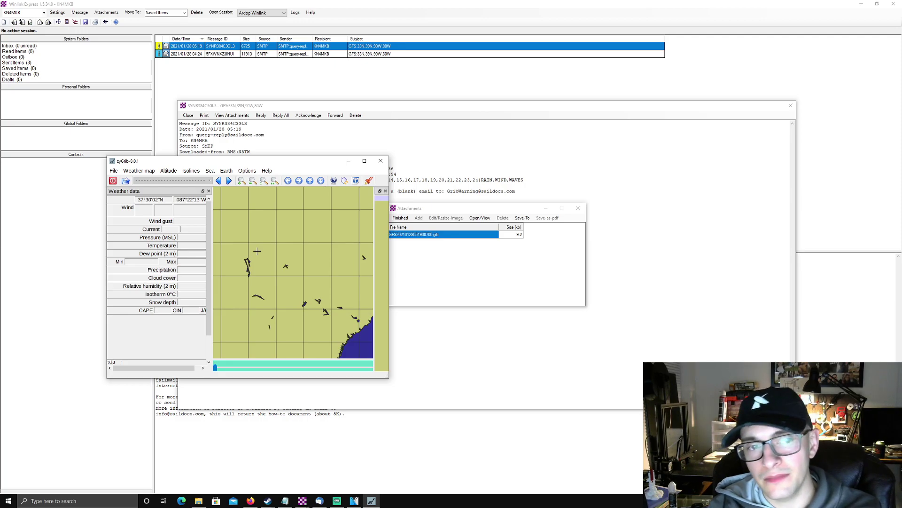
scroll(275, 285, "down", 5)
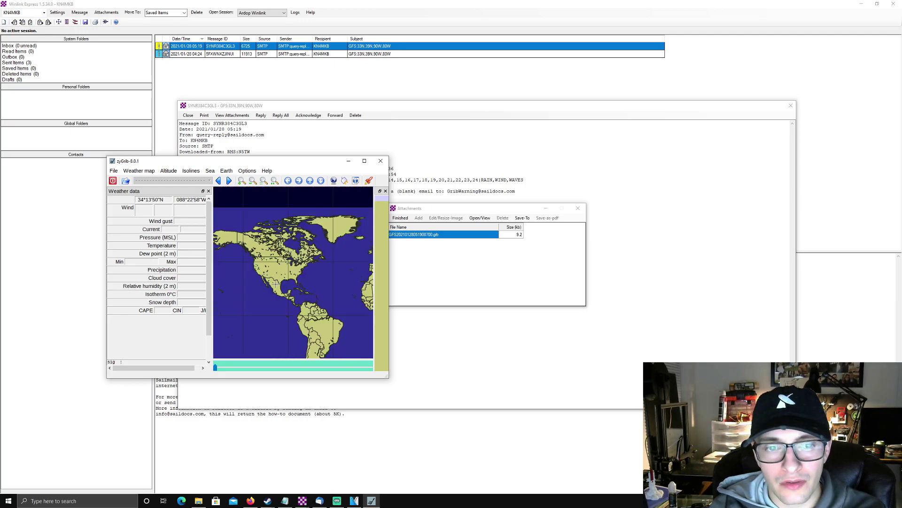
scroll(275, 284, "up", 5)
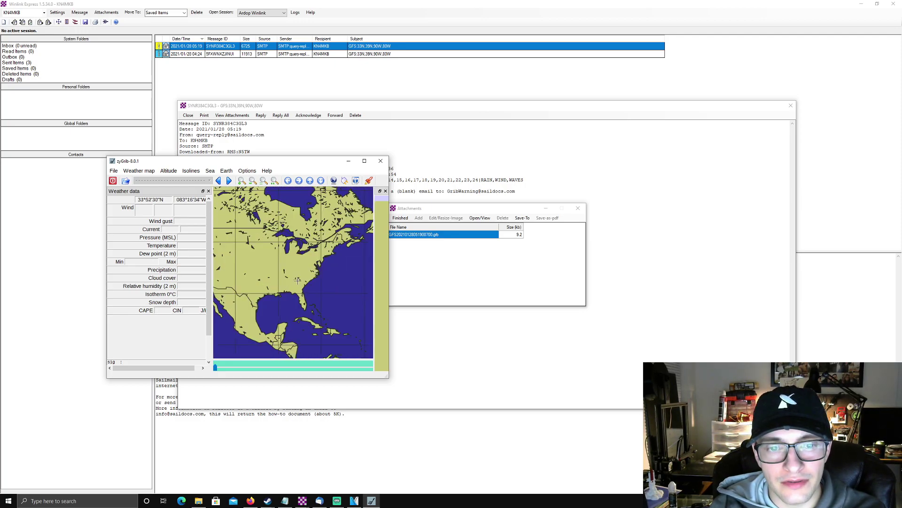
left_click(114, 171)
left_click(125, 180)
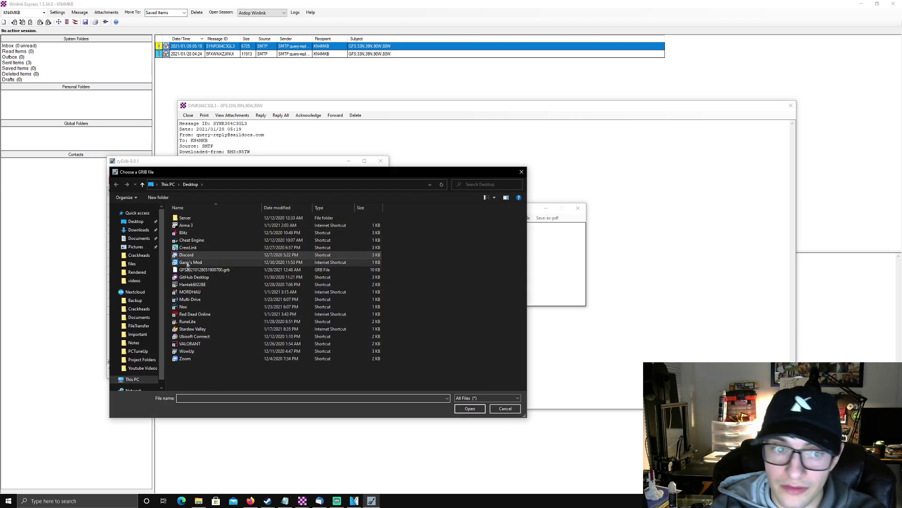
double_click(197, 269)
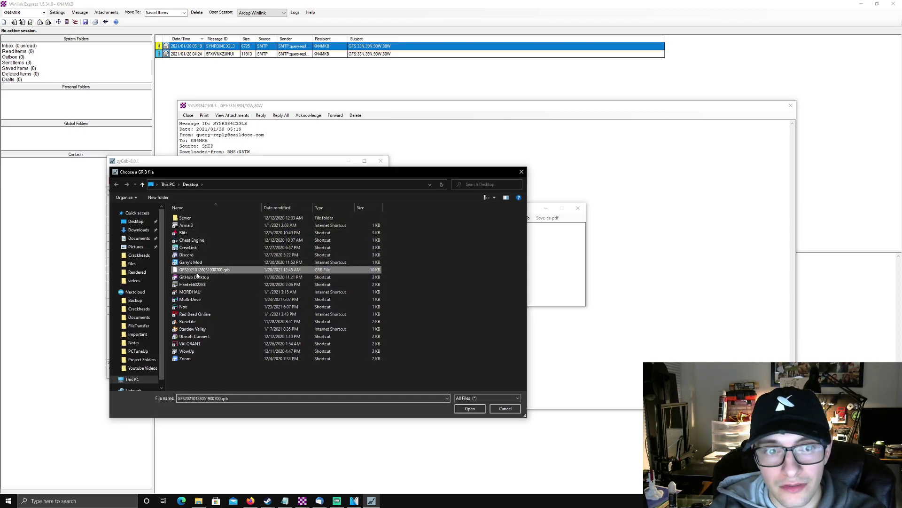
- View the wind forecast at 18:00, 21:00 and 12:00 UTC, and close zyGrib and the Attachments window
scroll(257, 307, "down", 4)
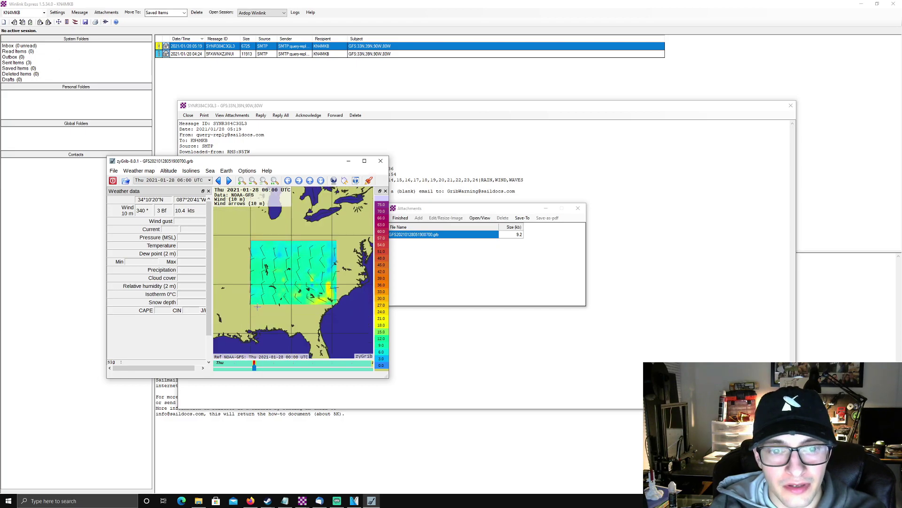
scroll(257, 307, "up", 4)
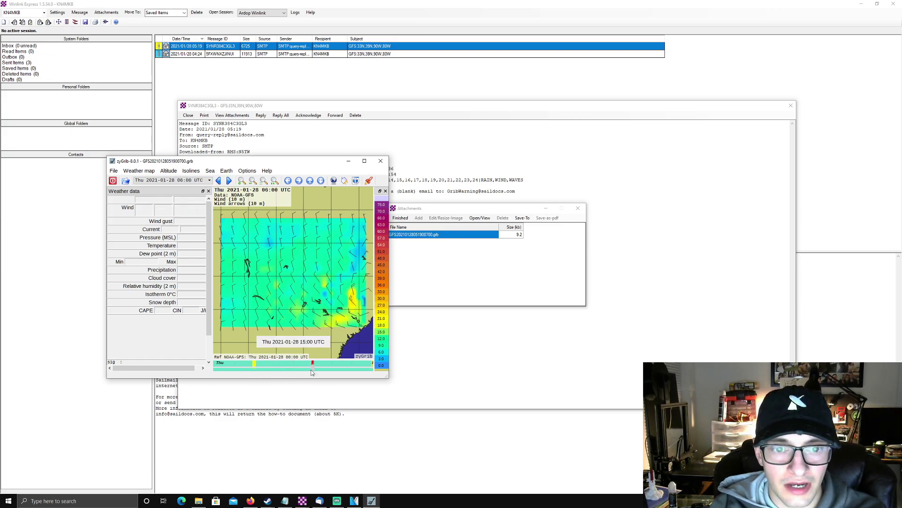
left_click(333, 371)
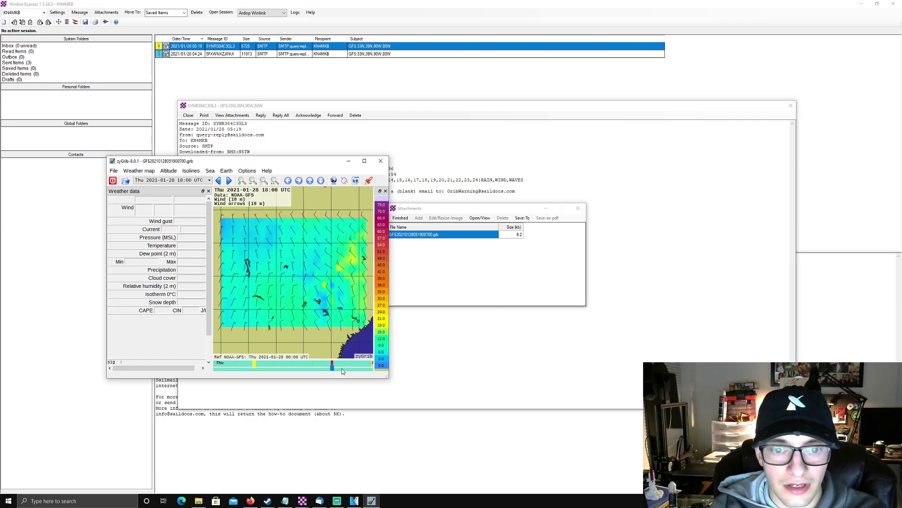
left_click(340, 372)
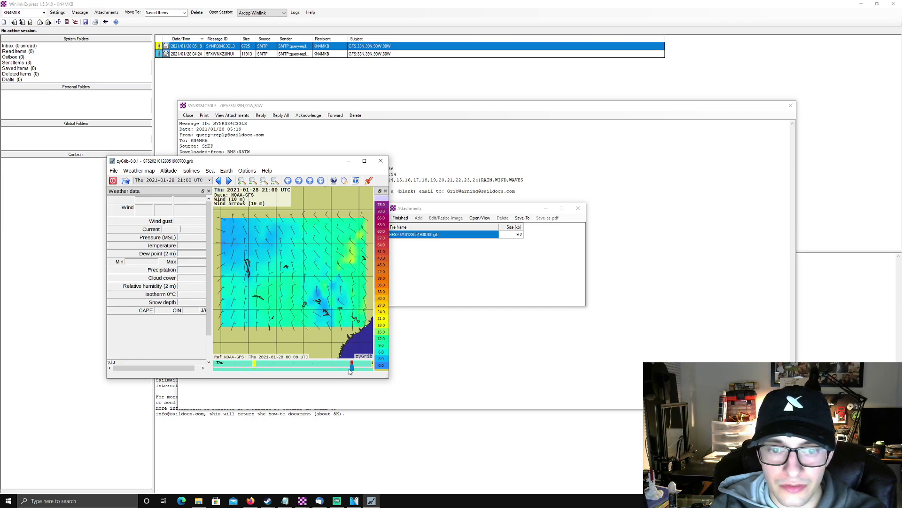
left_click(294, 369)
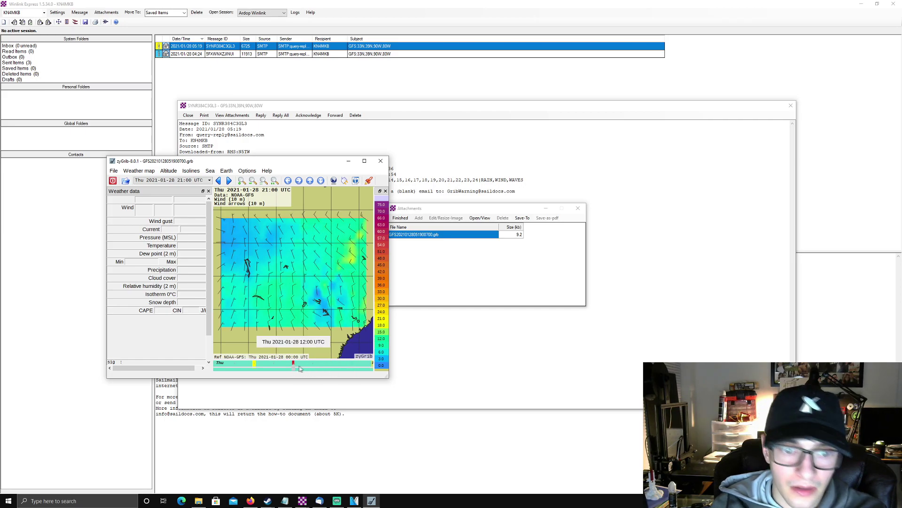
left_click(381, 161)
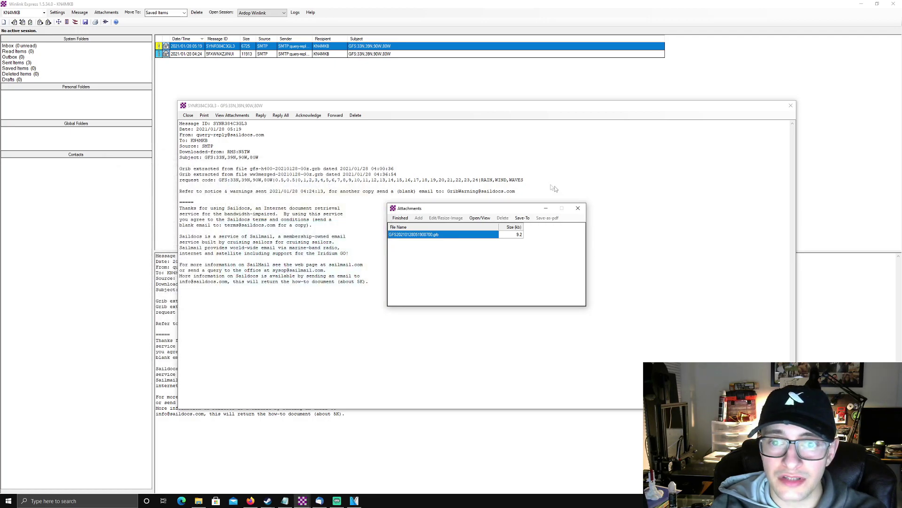
left_click(574, 208)
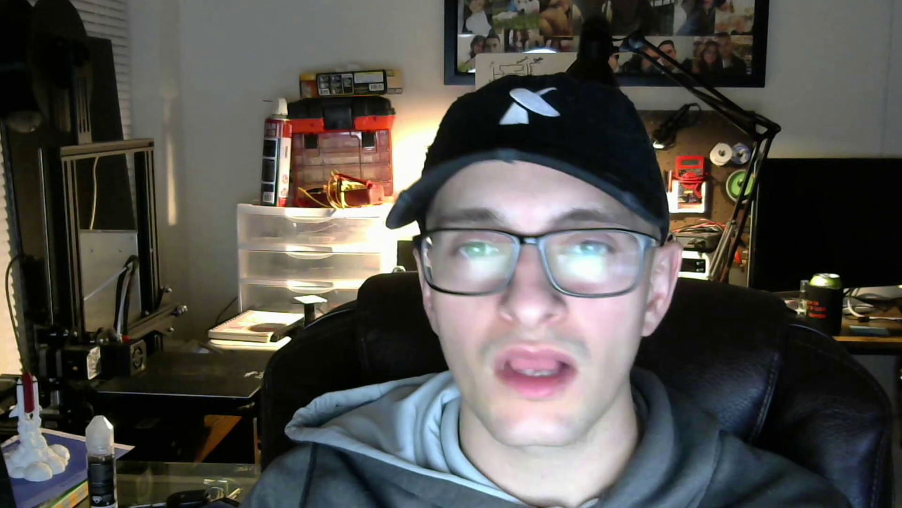